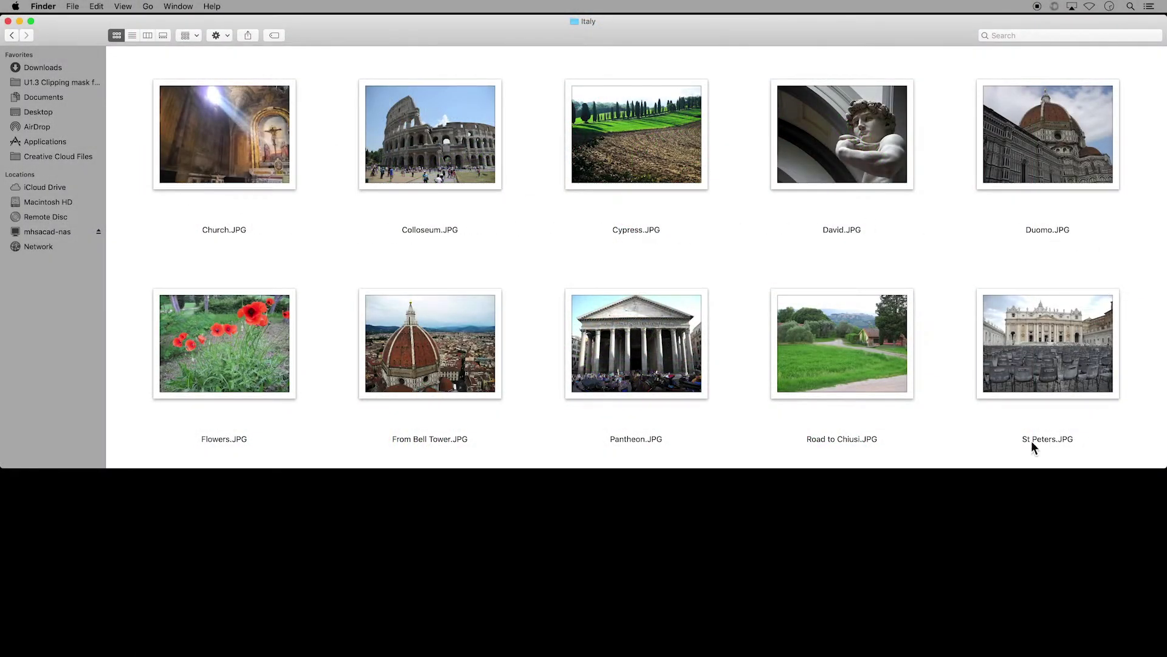
Step: Bring up the context menu for Flowers.JPG in the Italy folder
right_click(232, 360)
Step: Open Flowers.JPG in Photoshop 2021 and unlock its Background layer
mouse_move(254, 375)
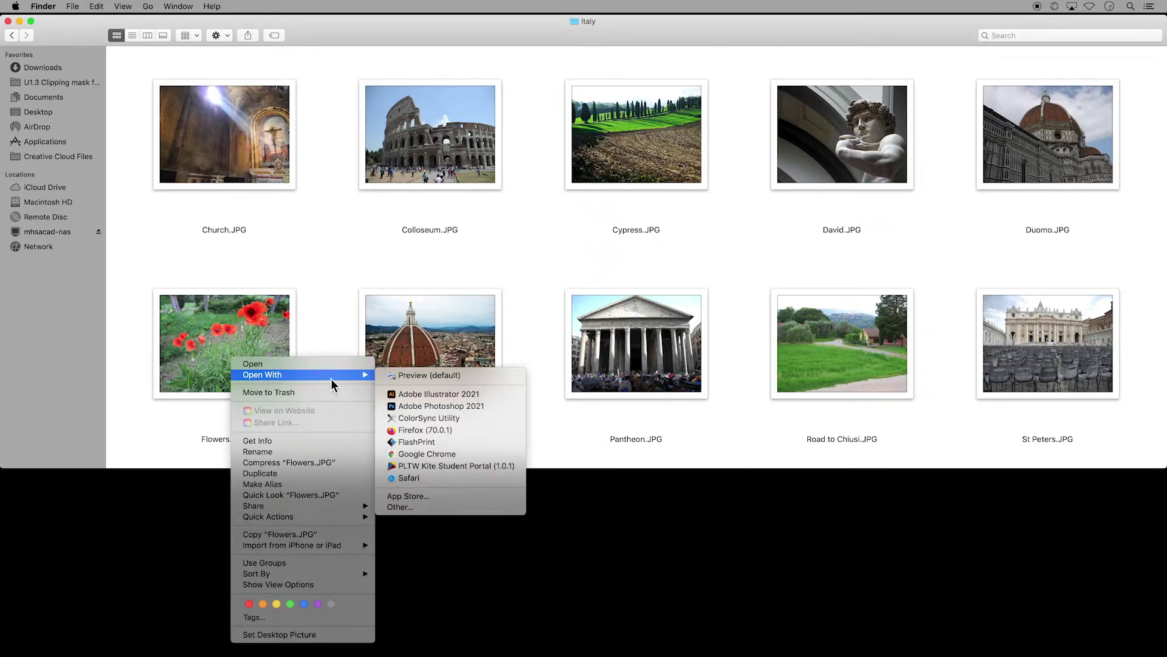
left_click(439, 406)
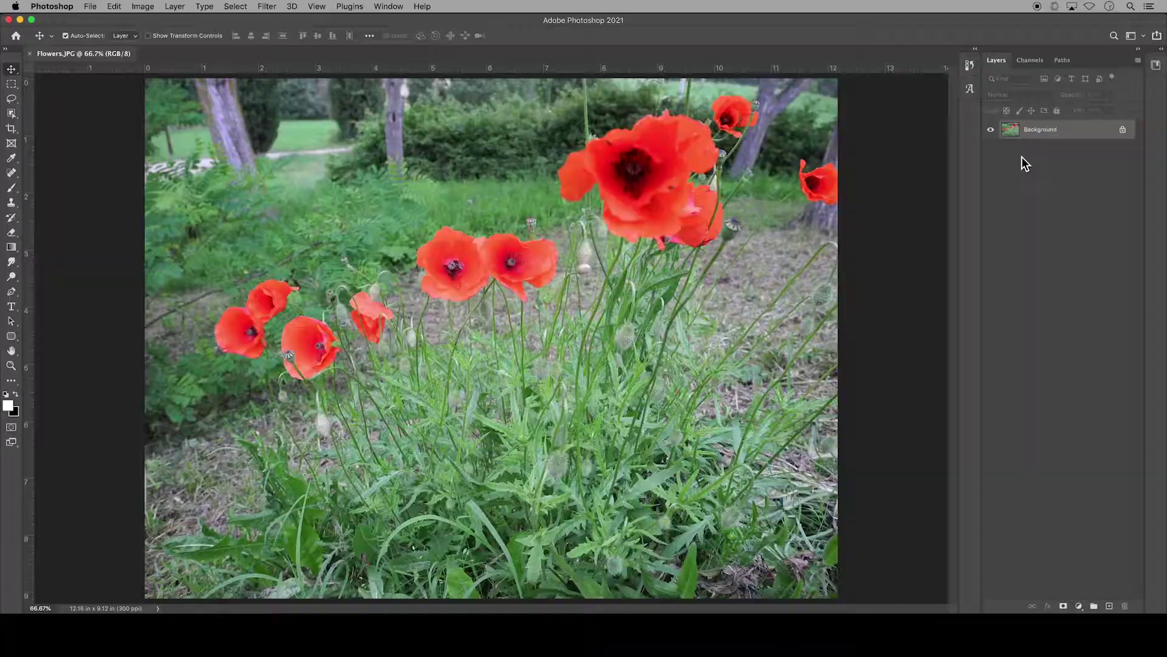
left_click(1123, 130)
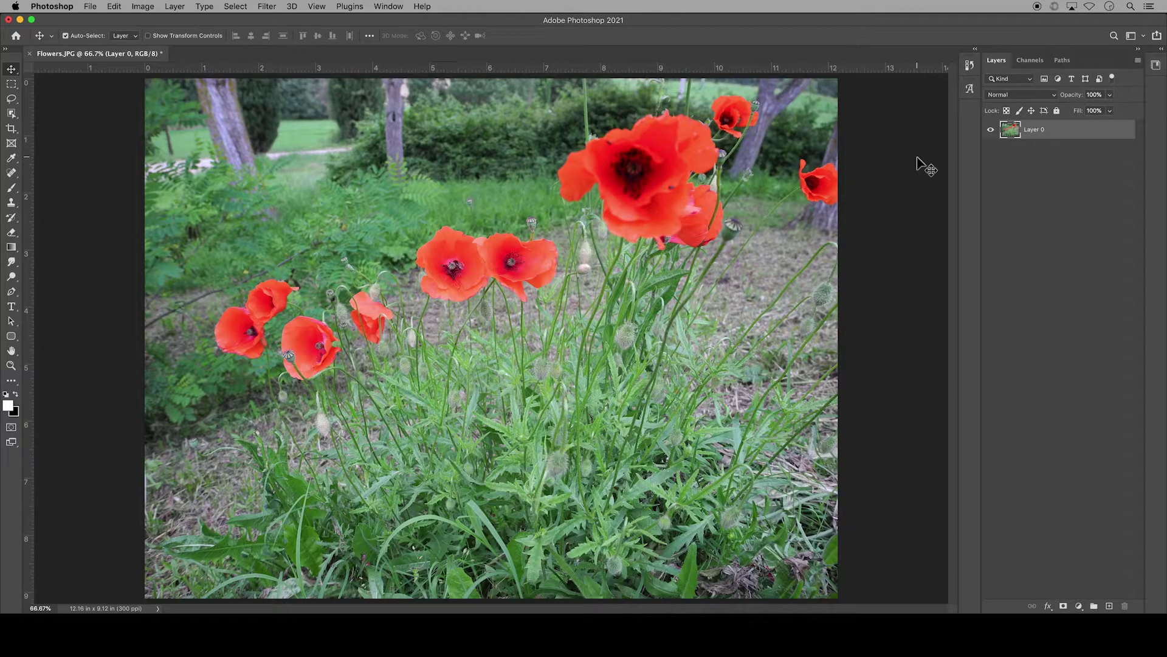
Step: Scale the flower photo down to 18.94% into the canvas's bottom-left corner
key("super+t")
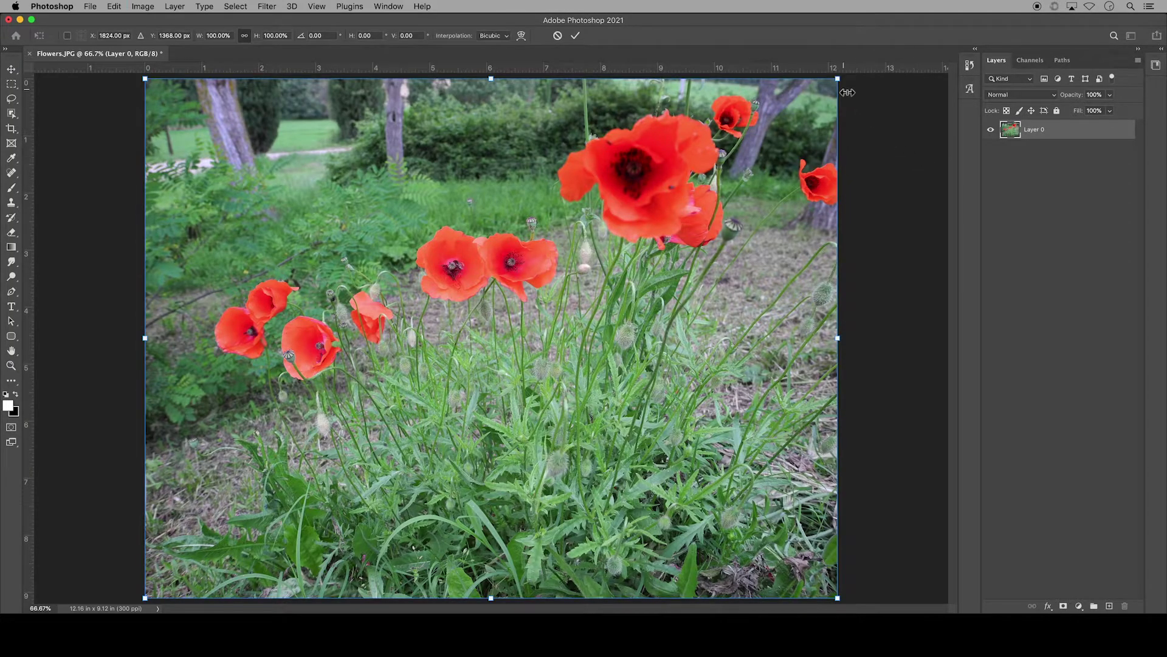
left_click_drag(839, 80, 279, 516)
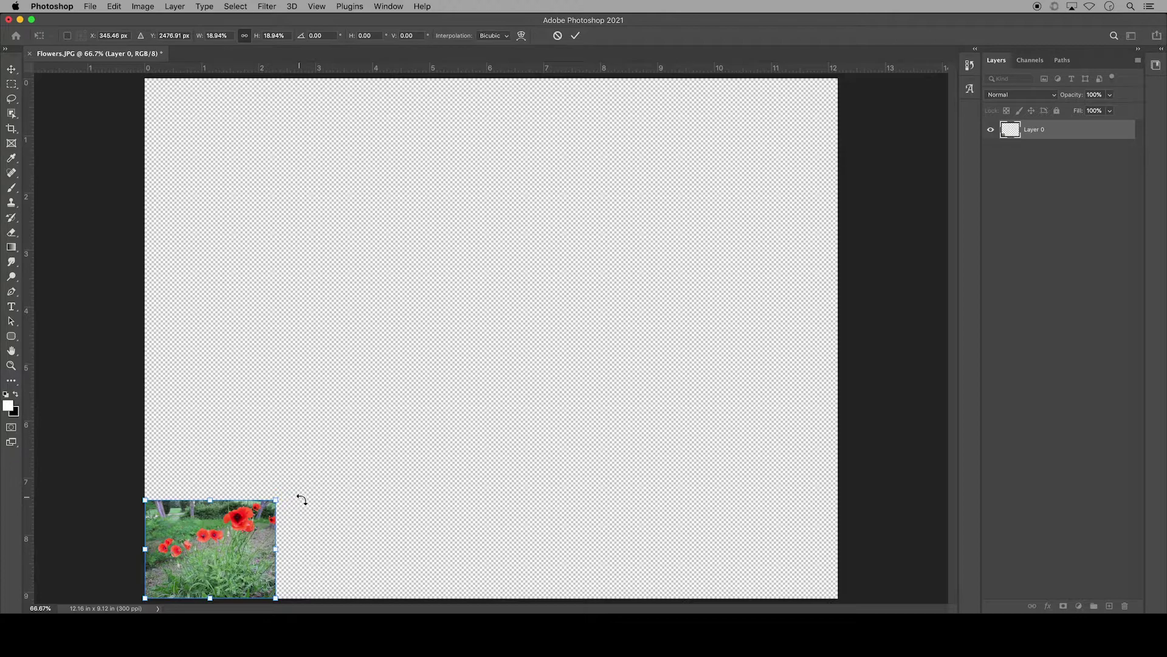
key("Return")
Step: Place the Church photo as an embedded layer and shrink it
left_click(92, 8)
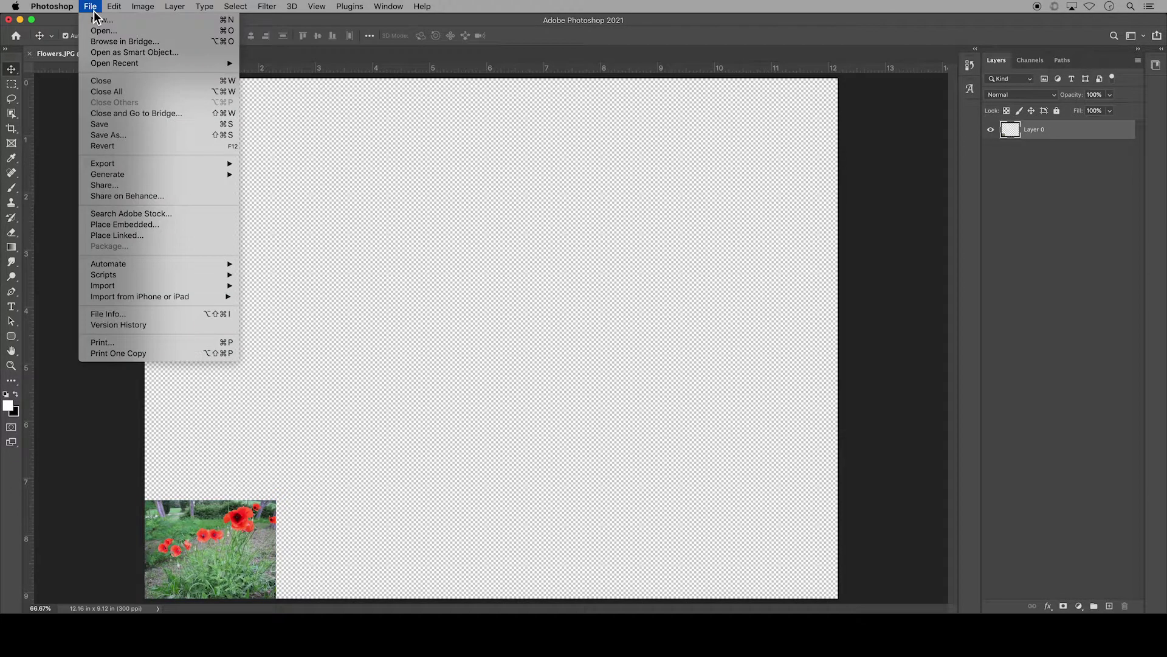
left_click(169, 228)
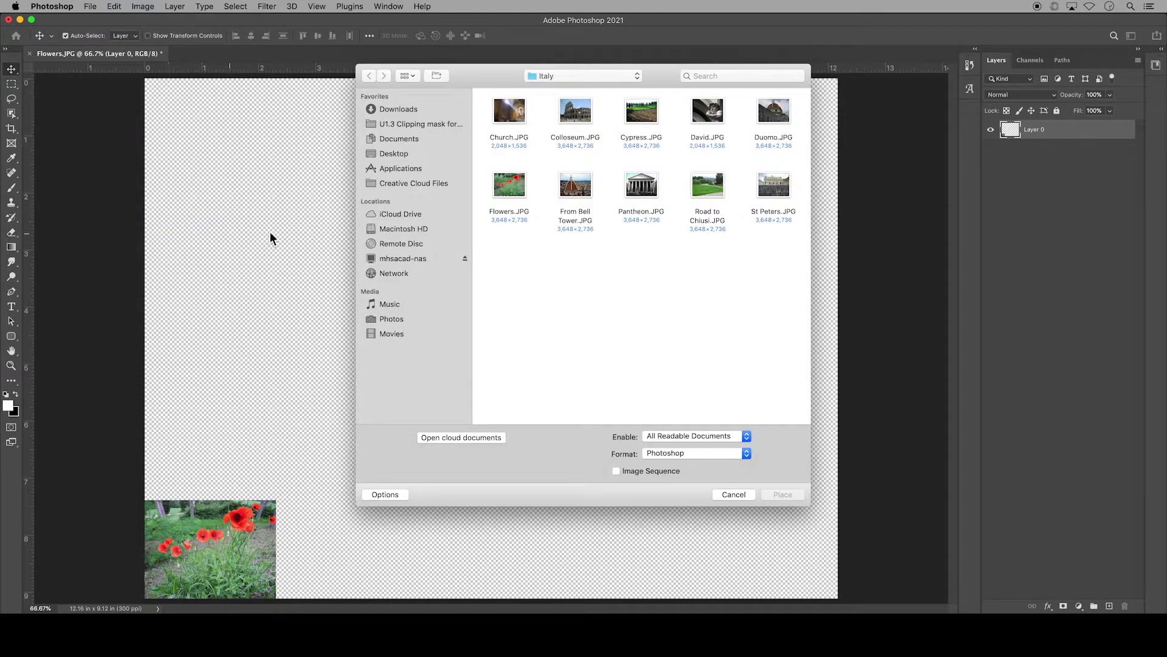
left_click(519, 135)
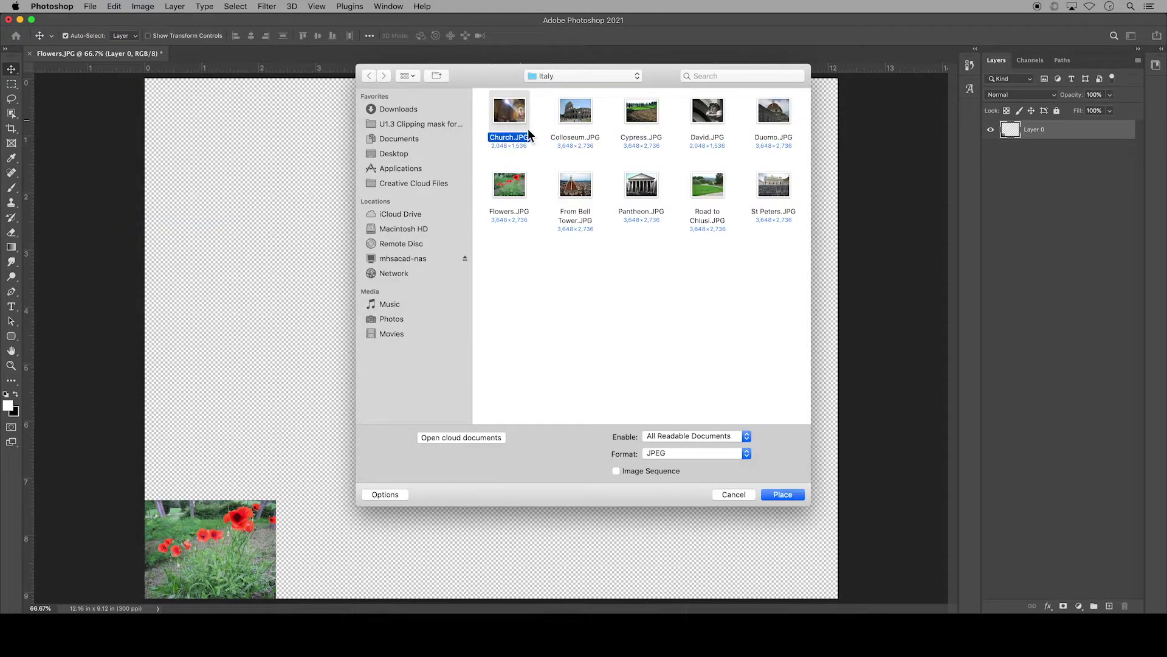
left_click(781, 494)
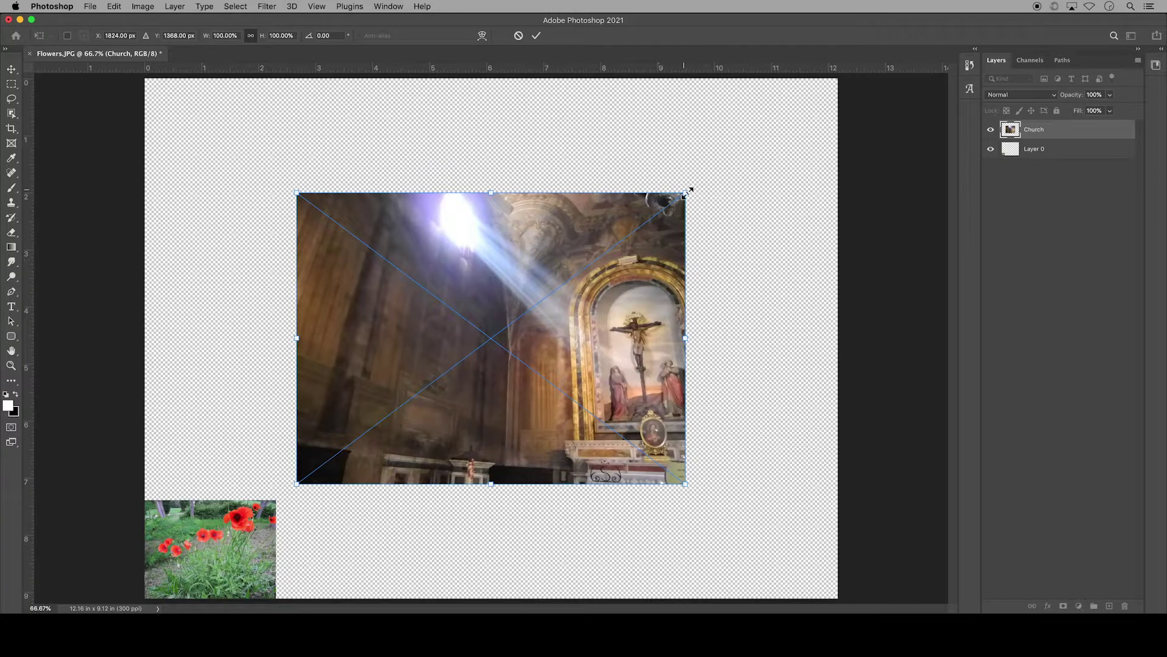
left_click_drag(687, 193, 433, 382)
key("Return")
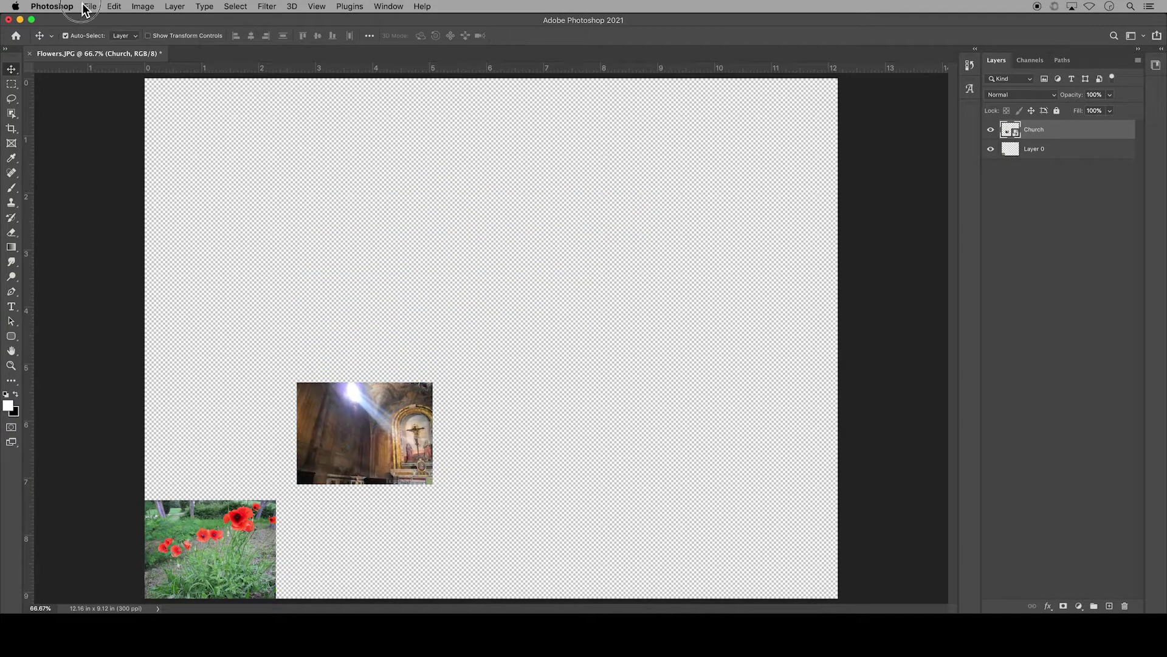
Step: Place the Colosseum photo as an embedded layer and shrink it toward the top-right corner
left_click(89, 7)
left_click(149, 224)
left_click(575, 134)
left_click(783, 494)
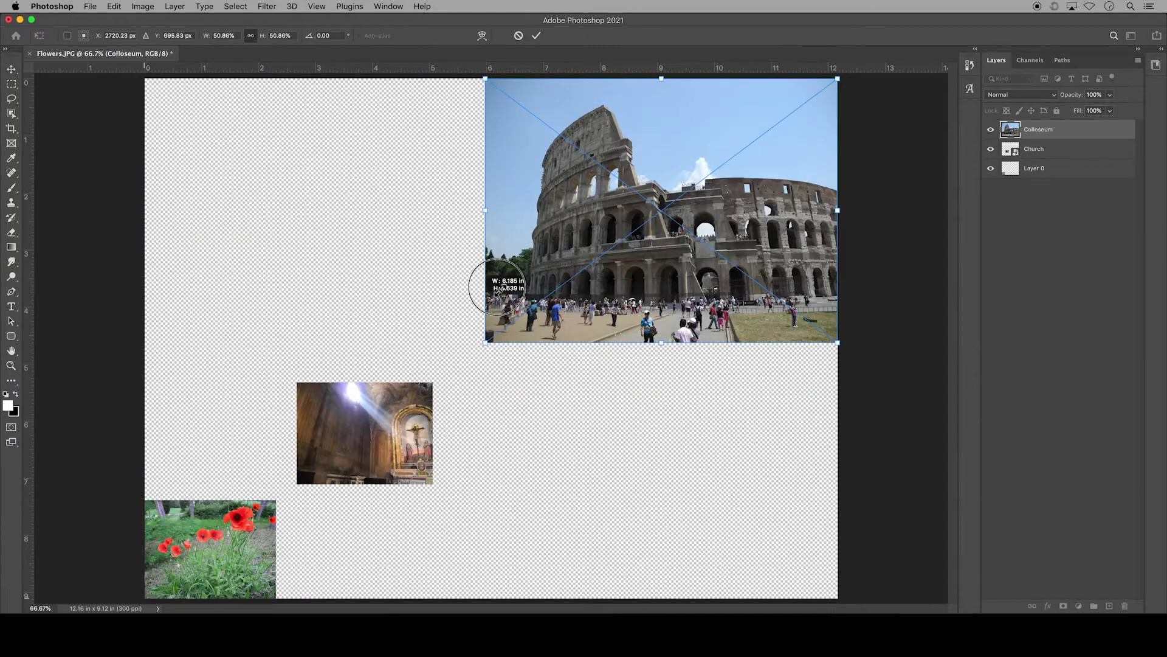
left_click_drag(502, 285, 618, 230)
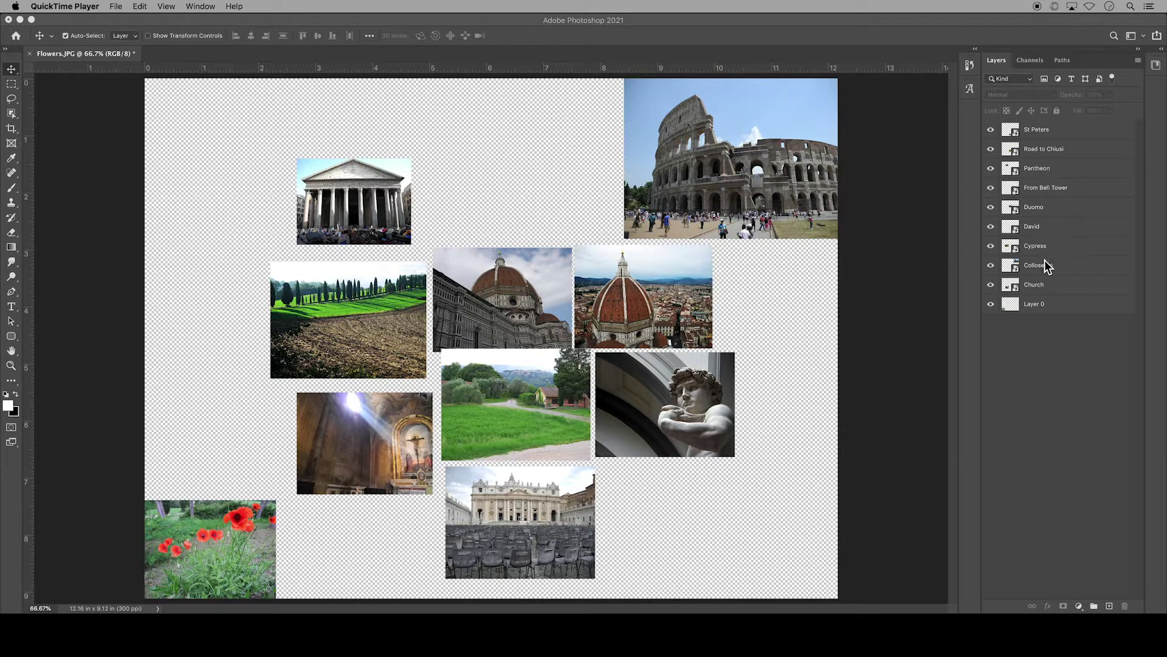
Step: Rename the Layer 0 layer to 'Flower' in the Layers panel
left_click(1031, 309)
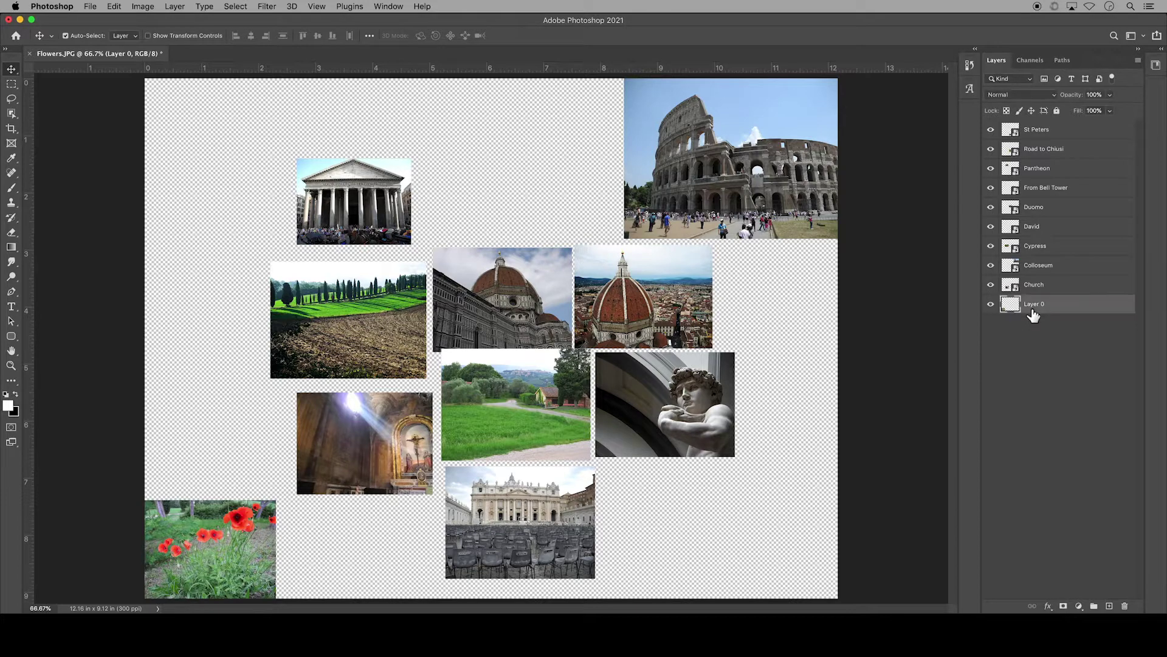
double_click(1033, 305)
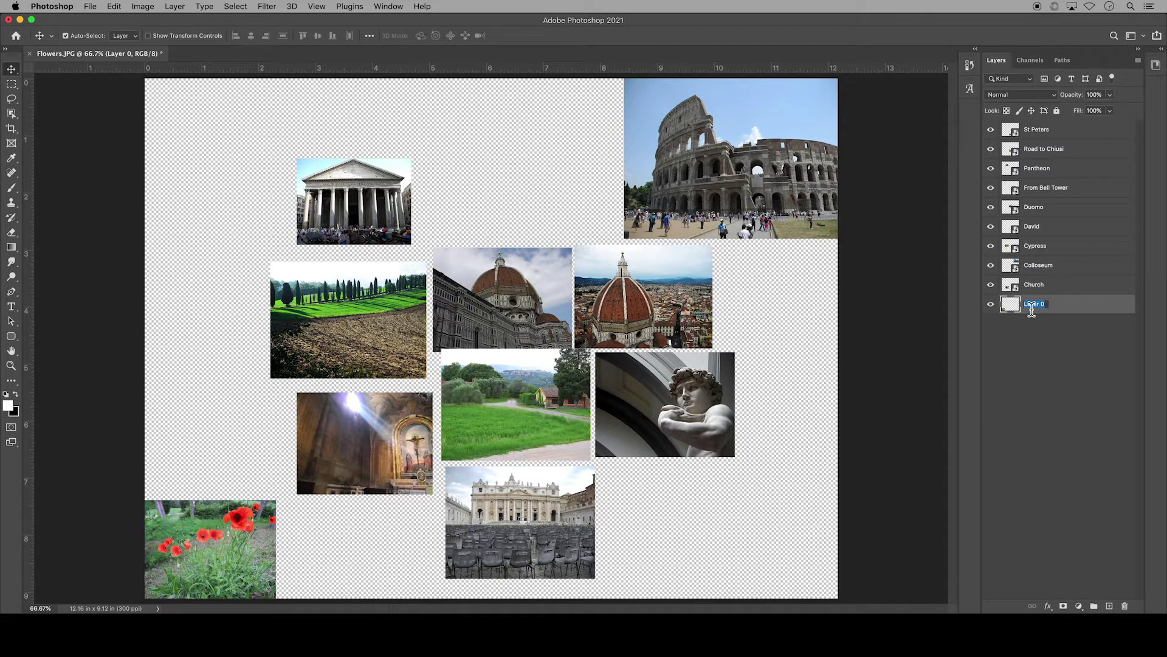
type("Flower")
key("Return")
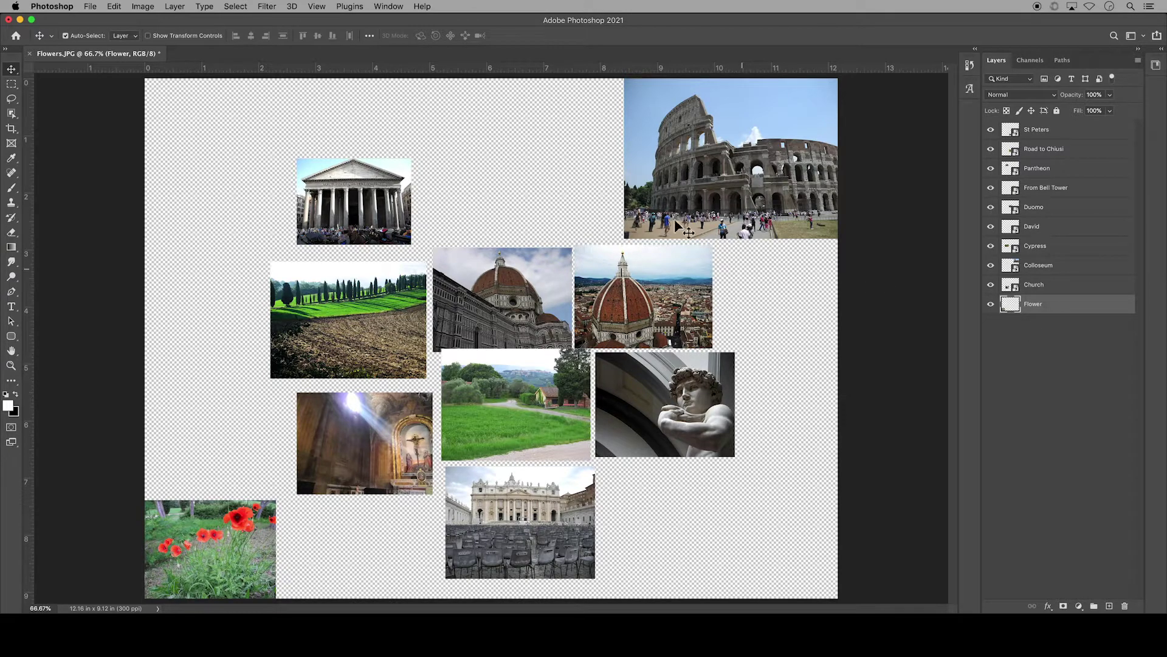
Step: Show the Glyphs panel with EmojiOne as the glyph font
left_click(394, 8)
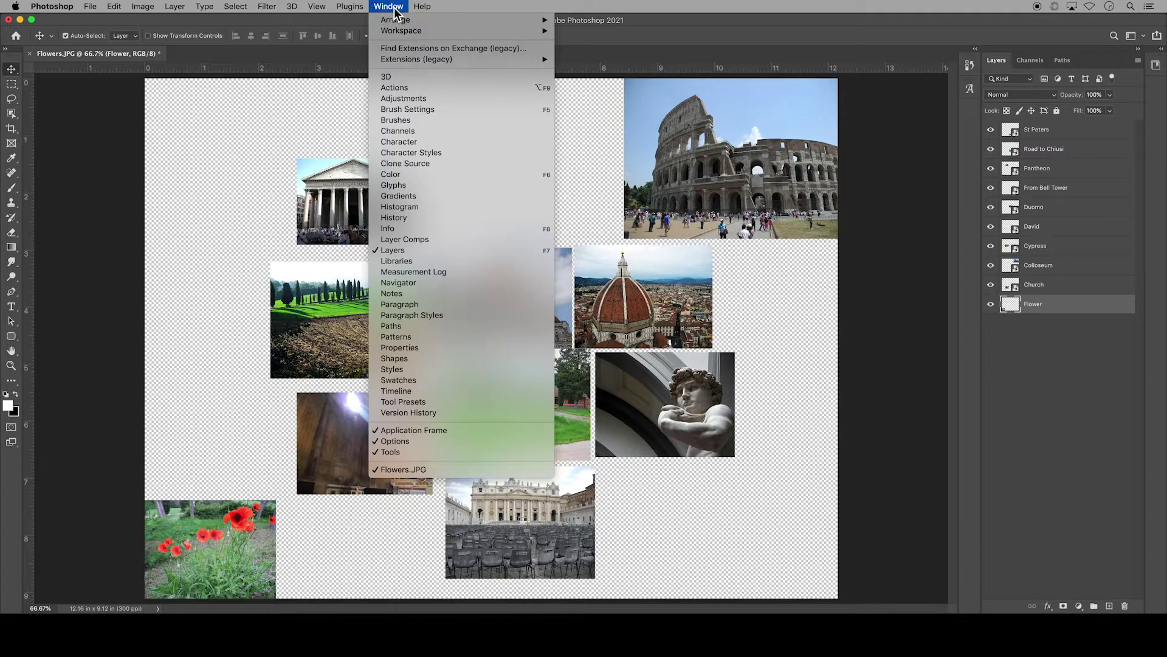
left_click(427, 189)
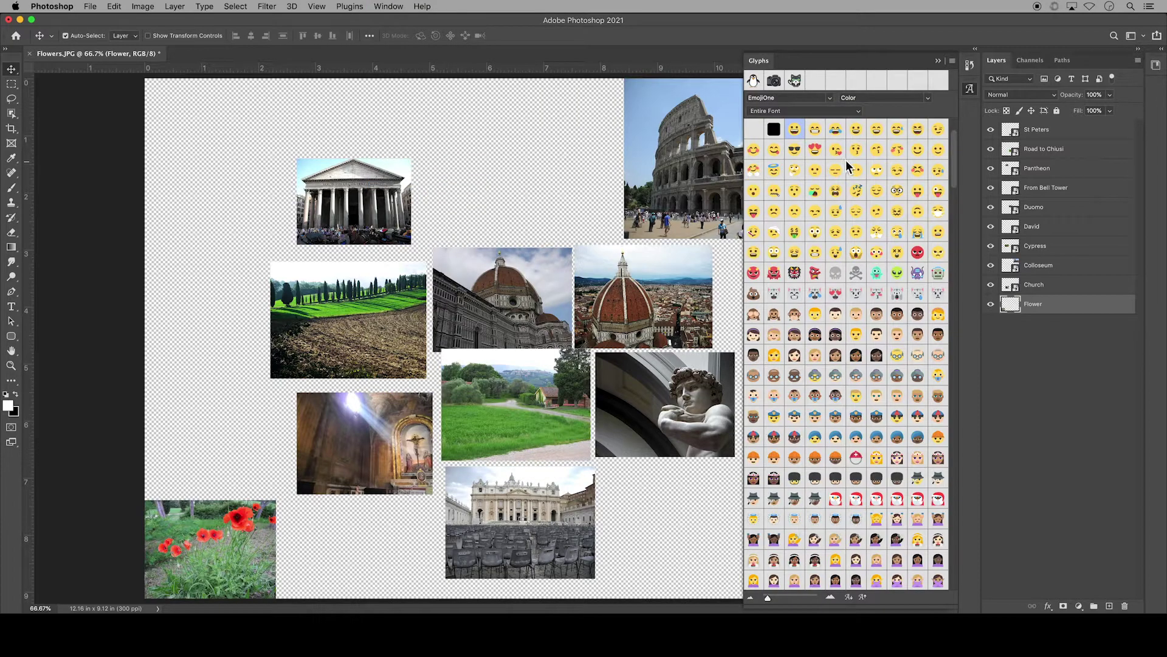
left_click(859, 112)
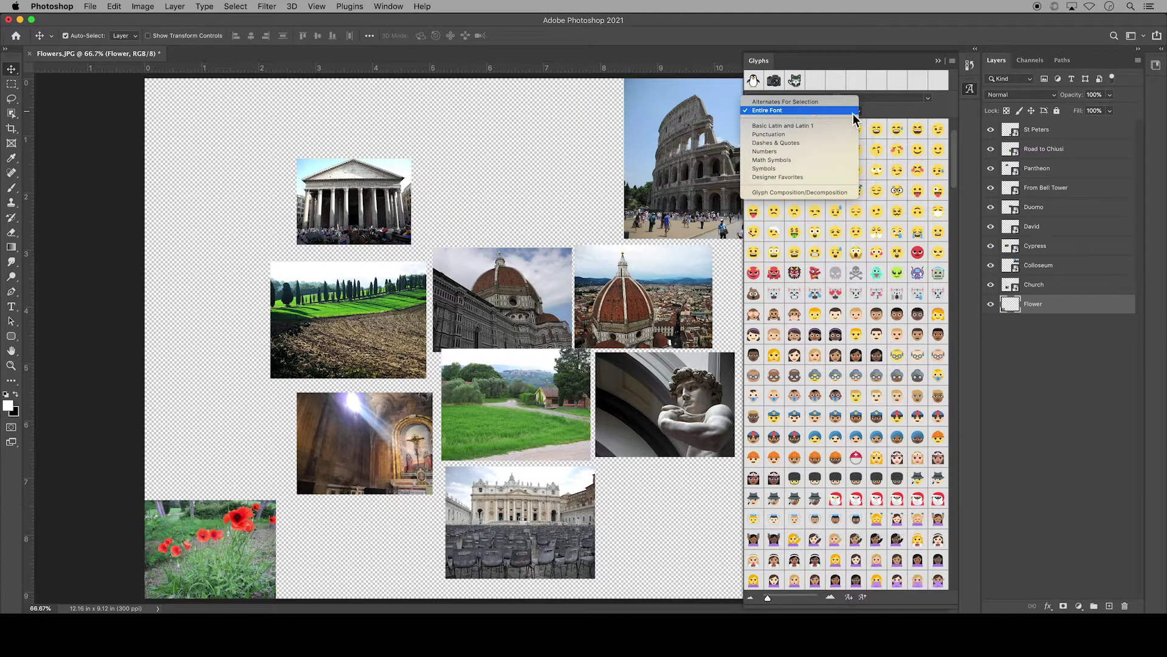
left_click(873, 111)
left_click(831, 100)
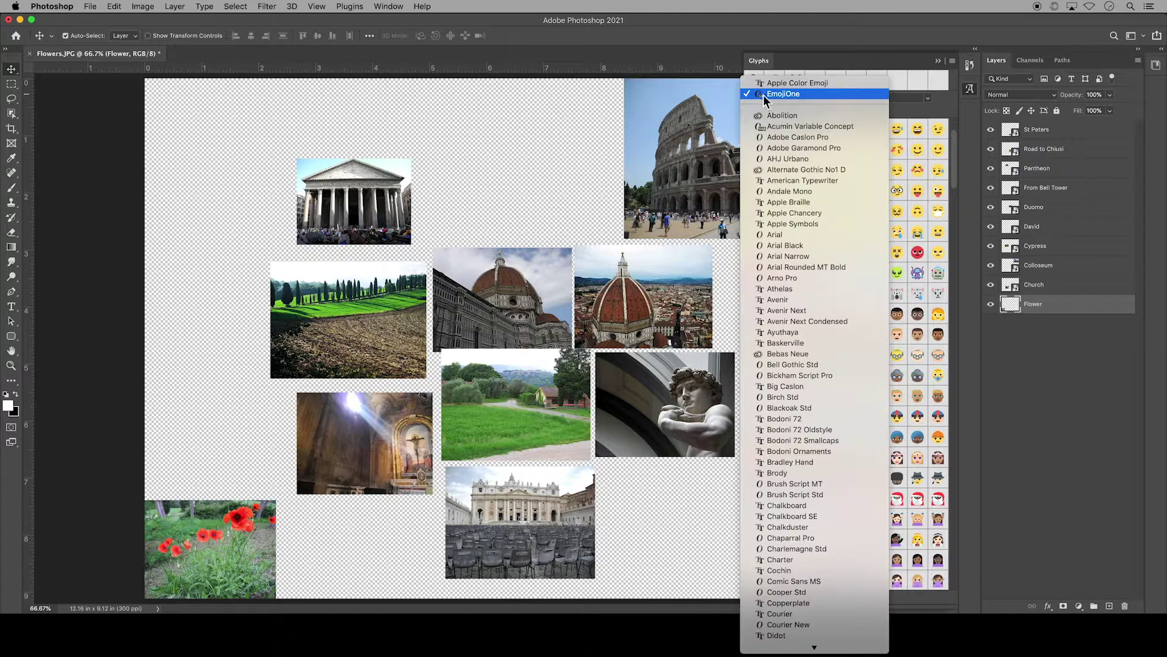
left_click(811, 96)
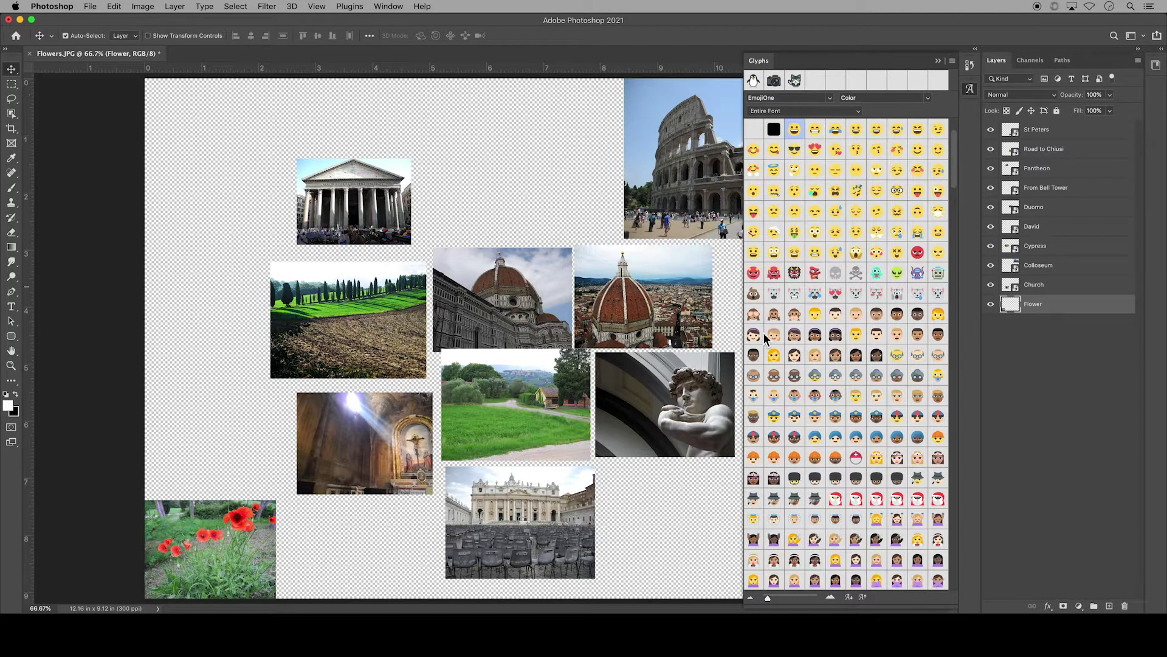
Step: Widen the Glyphs panel to browse the emoji, then narrow it back down
left_click_drag(749, 358, 266, 352)
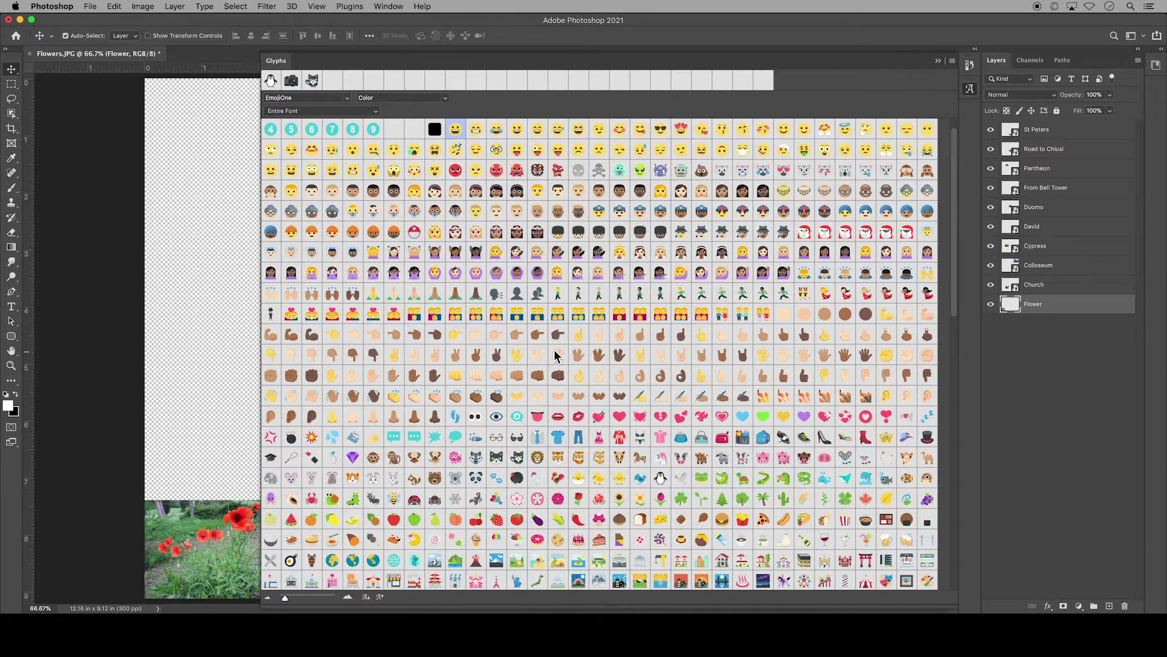
scroll(553, 349, "down", 4)
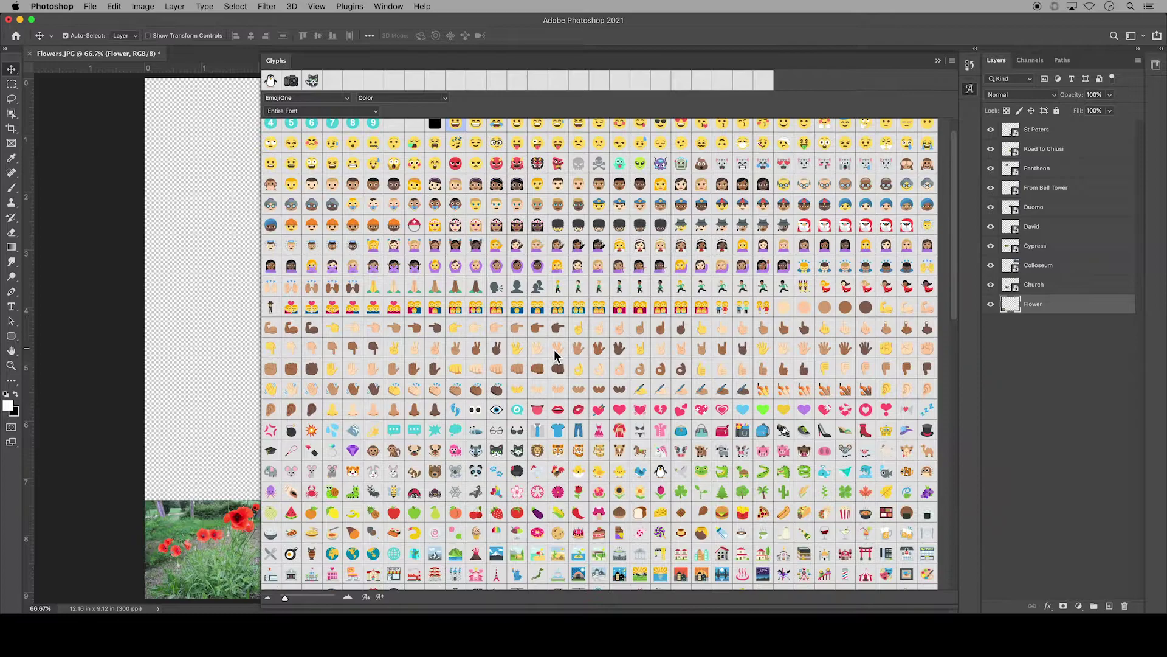
scroll(555, 352, "down", 10)
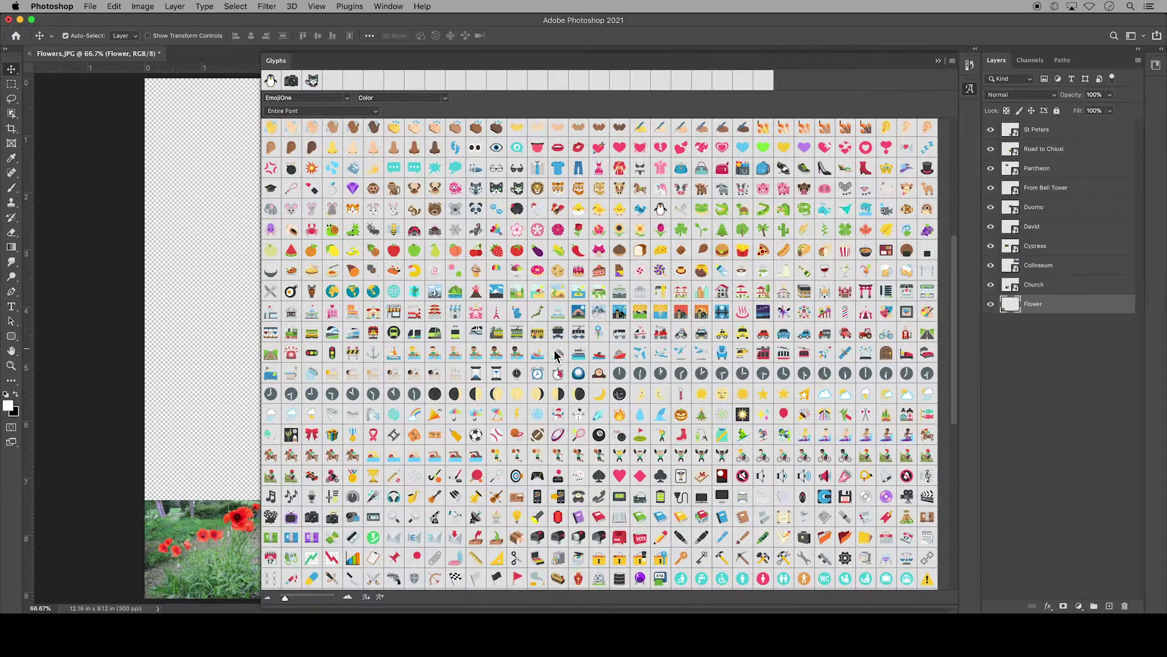
scroll(555, 356, "down", 2)
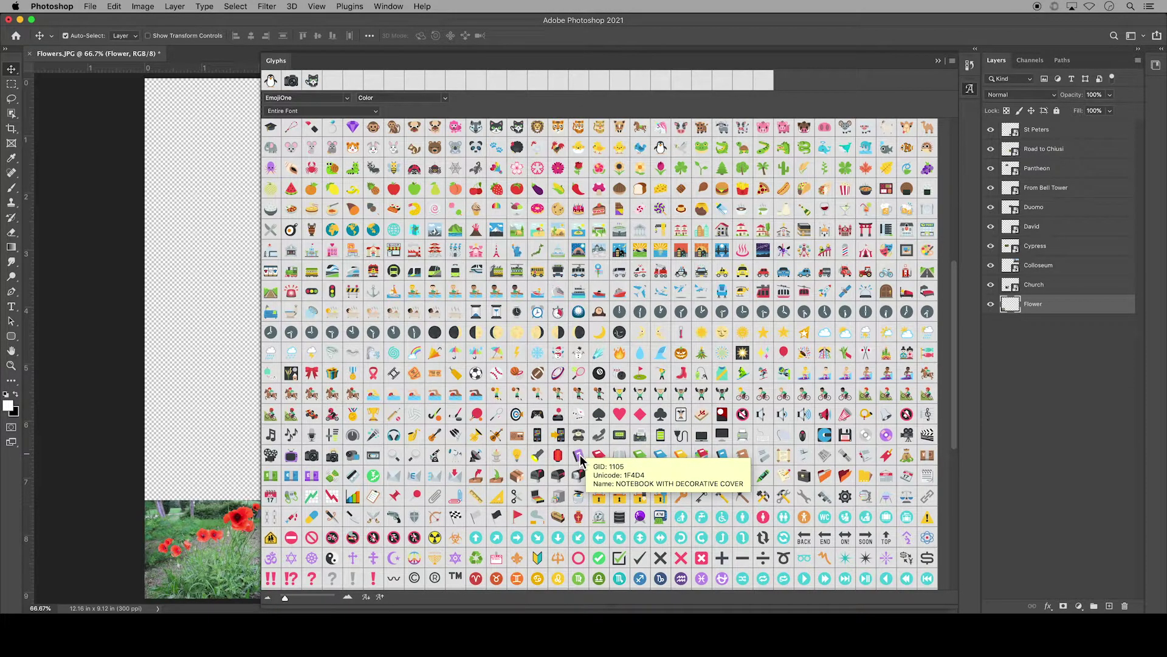
scroll(580, 455, "down", 3)
left_click_drag(958, 425, 957, 545)
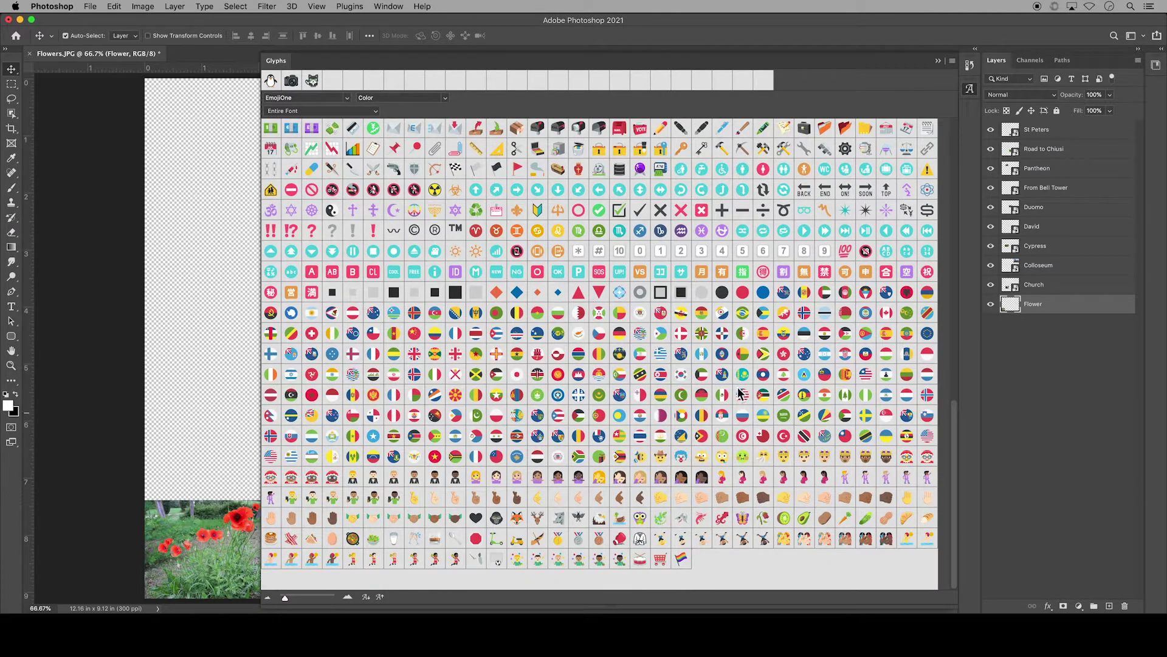
left_click_drag(958, 436, 943, 154)
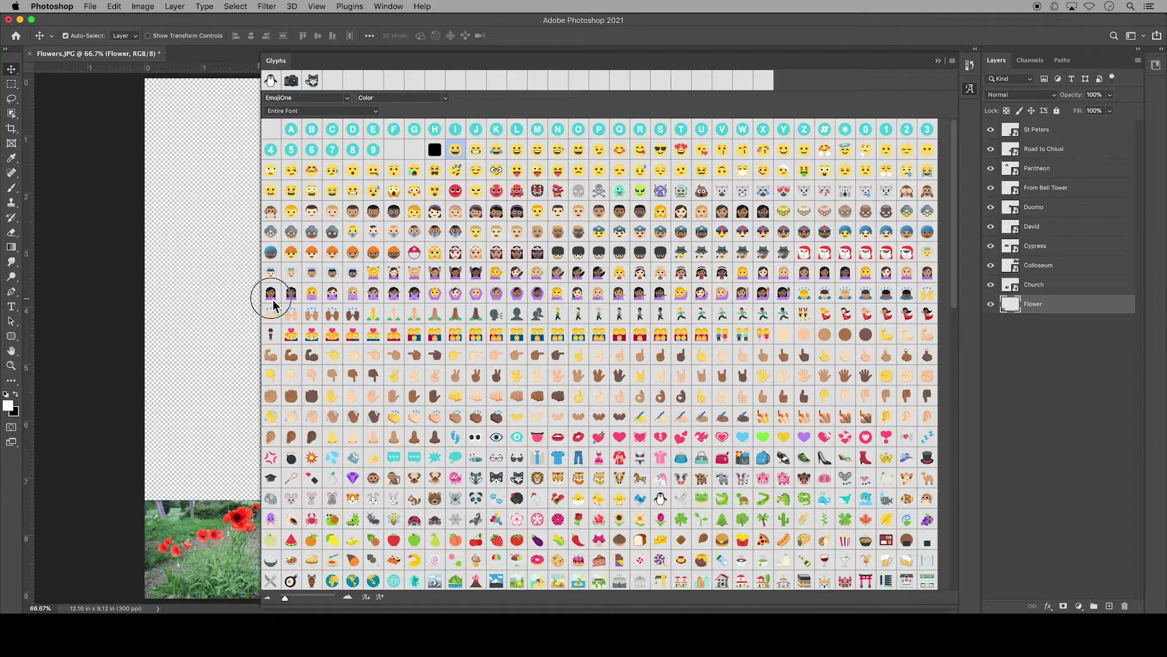
left_click_drag(261, 307, 752, 367)
Step: Insert a camera emoji as a new text layer near the canvas's top centre
left_click(425, 174)
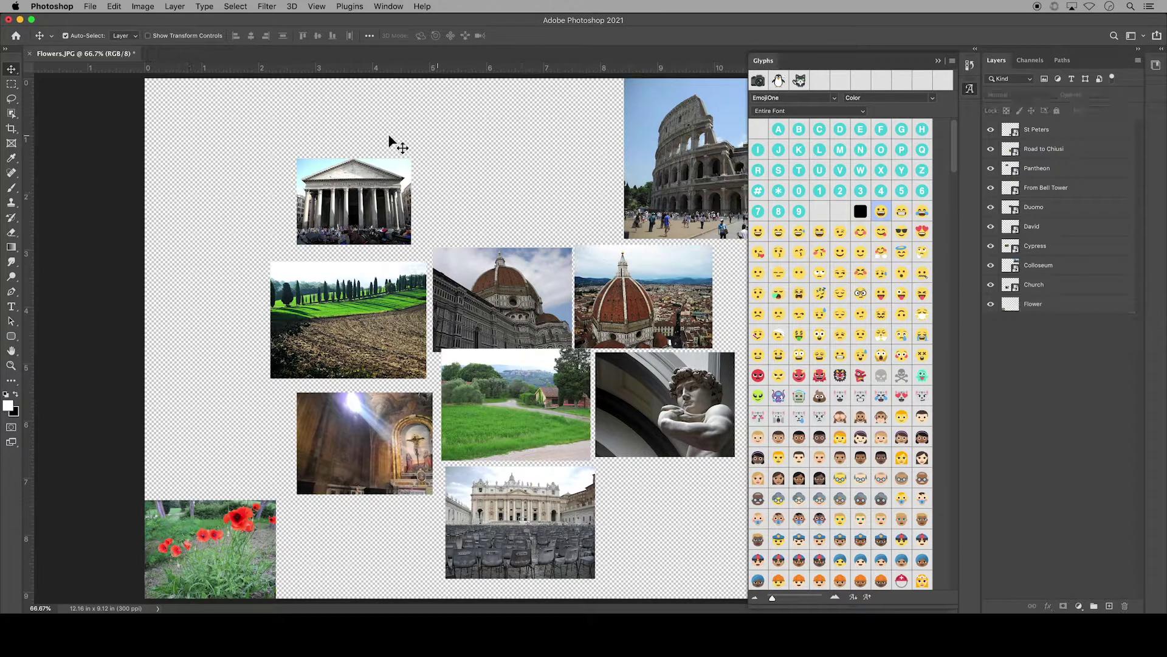
left_click(11, 307)
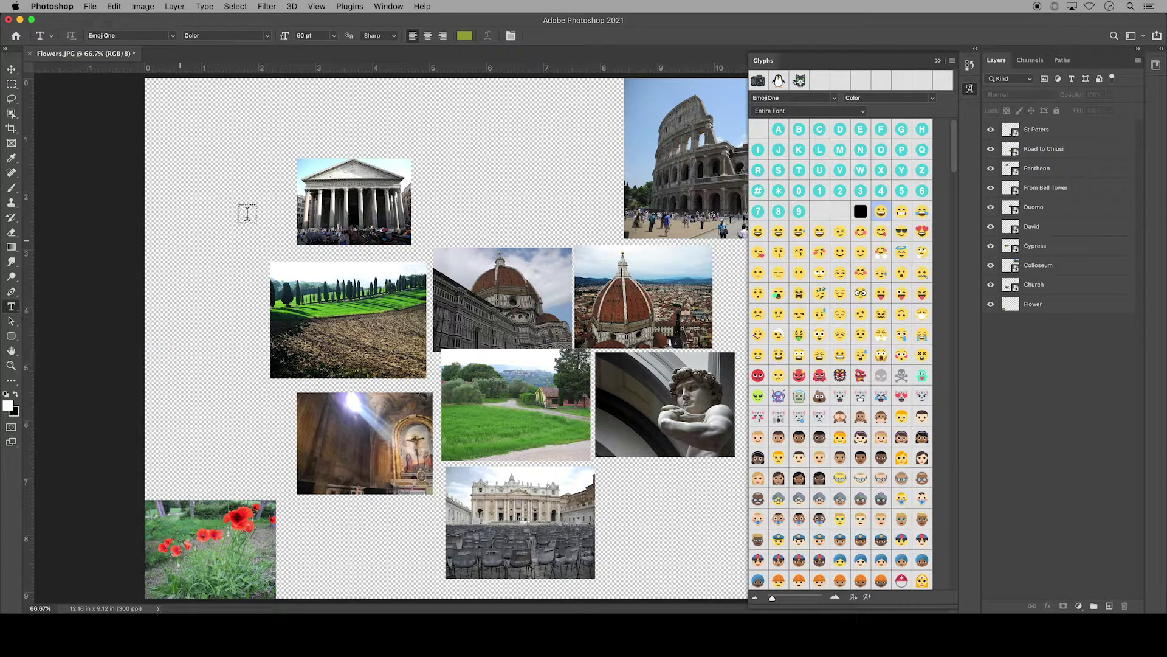
left_click(475, 155)
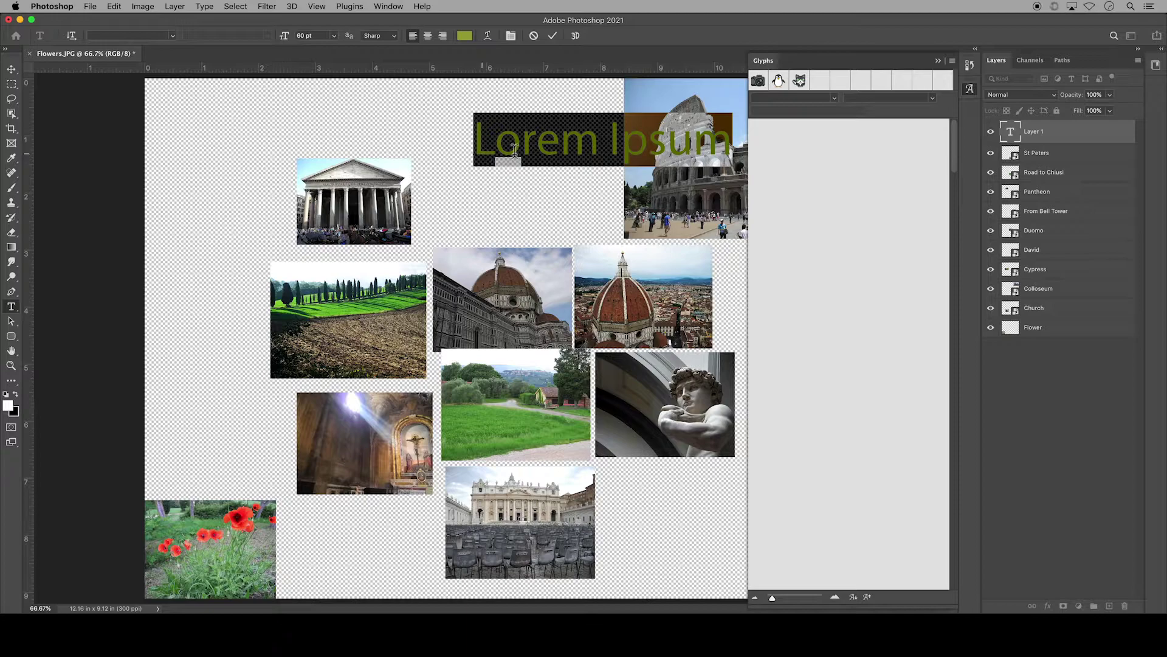
double_click(758, 81)
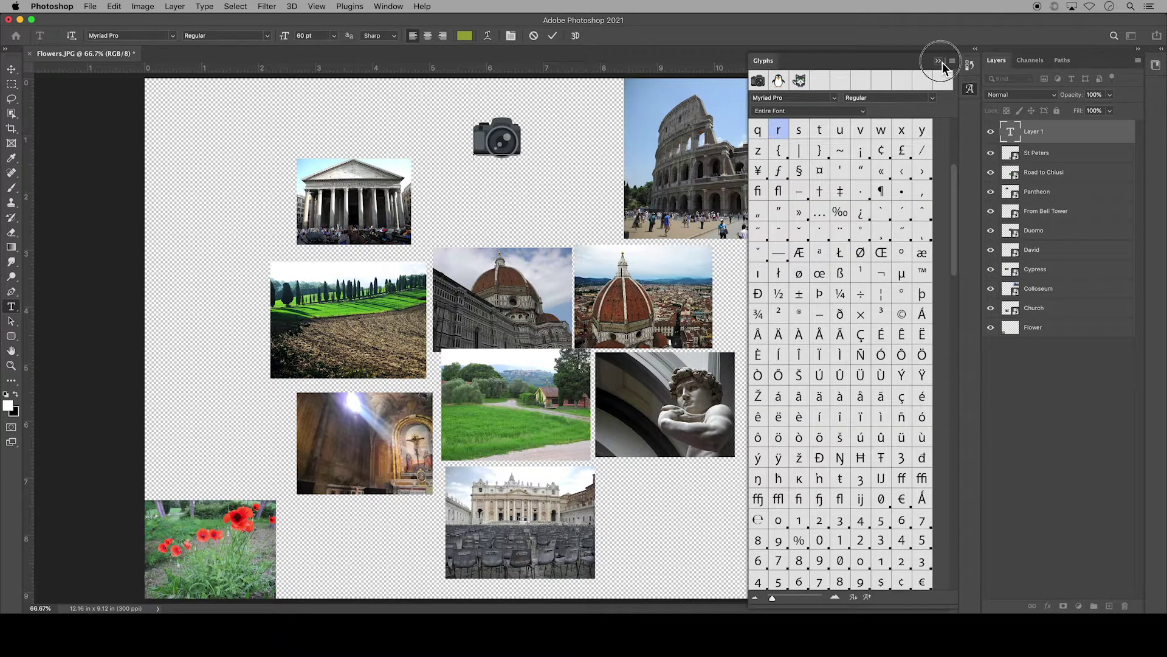
left_click(939, 61)
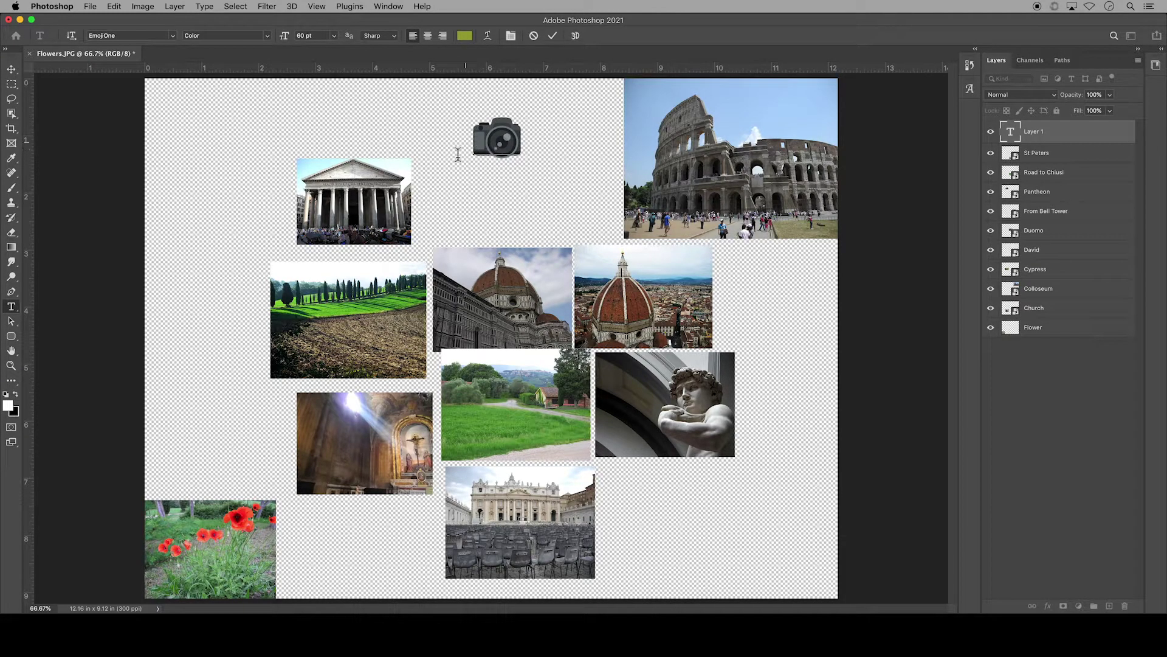
Step: Scale the camera glyph to about 1020%, move it below the Flower layer, and hide it
left_click(14, 72)
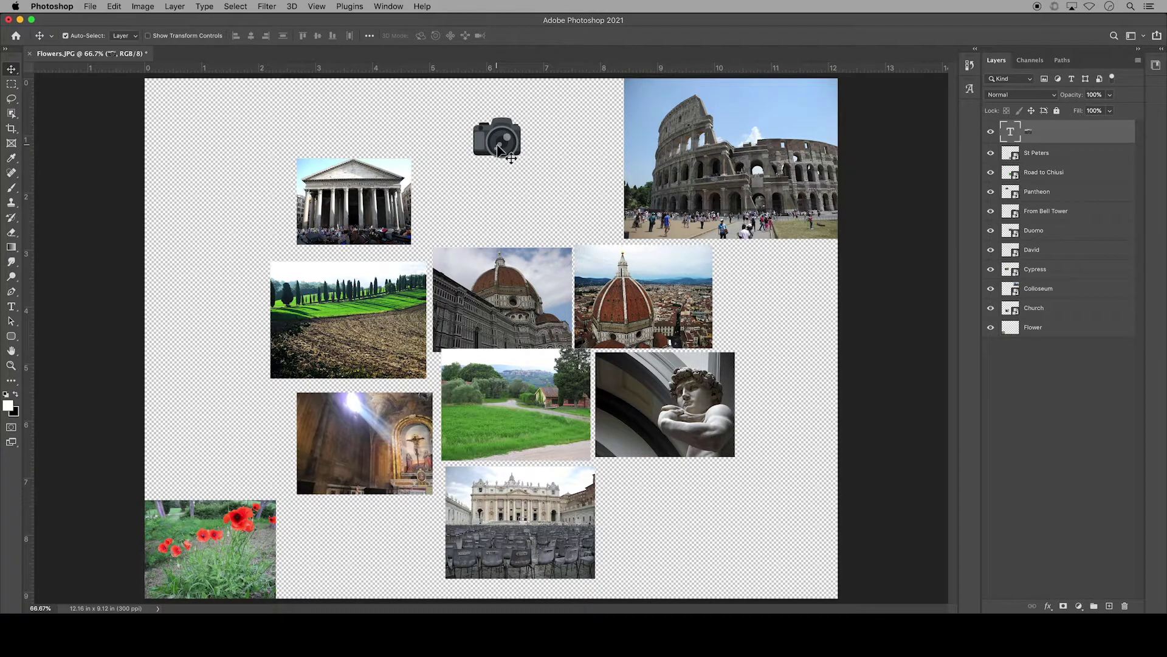
key("super+t")
left_click_drag(478, 164, 195, 507)
left_click_drag(586, 511, 703, 582)
key("Return")
left_click_drag(1059, 136, 1058, 349)
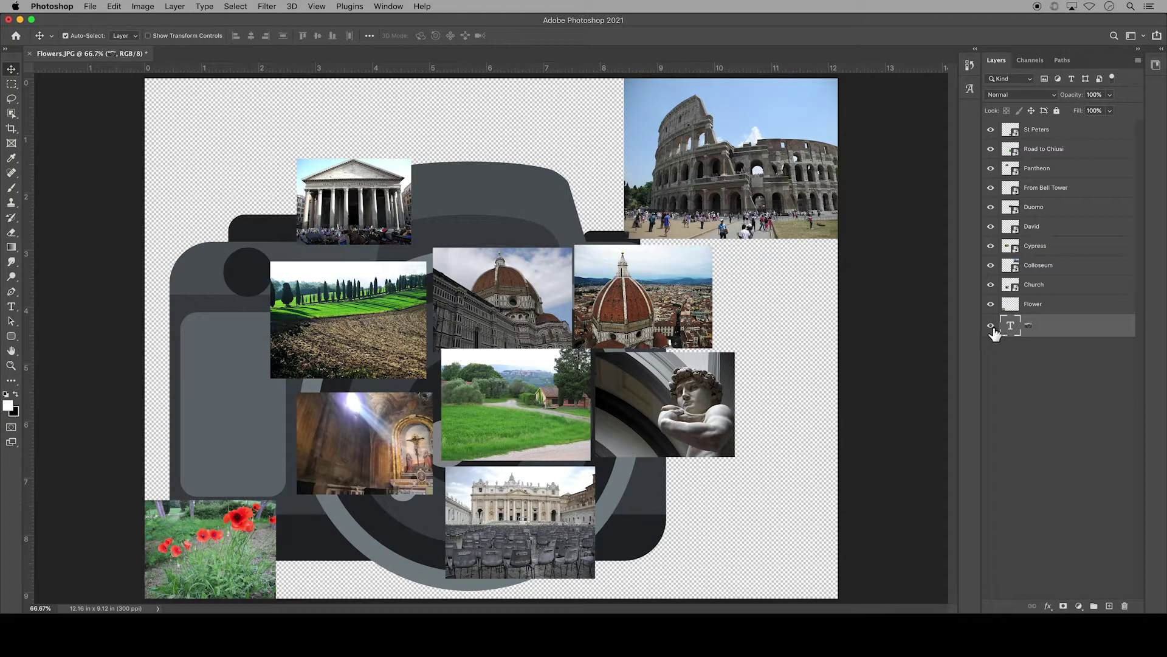
left_click(991, 326)
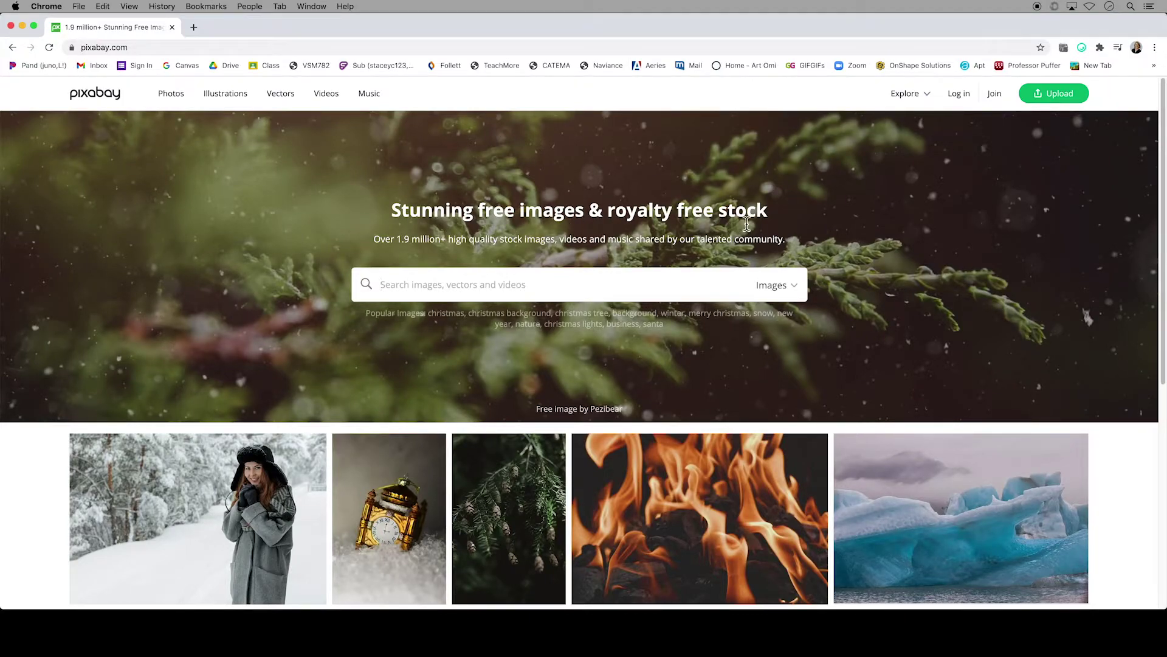
Step: Search Pixabay vector graphics for 'italy' and look through the results
left_click(796, 293)
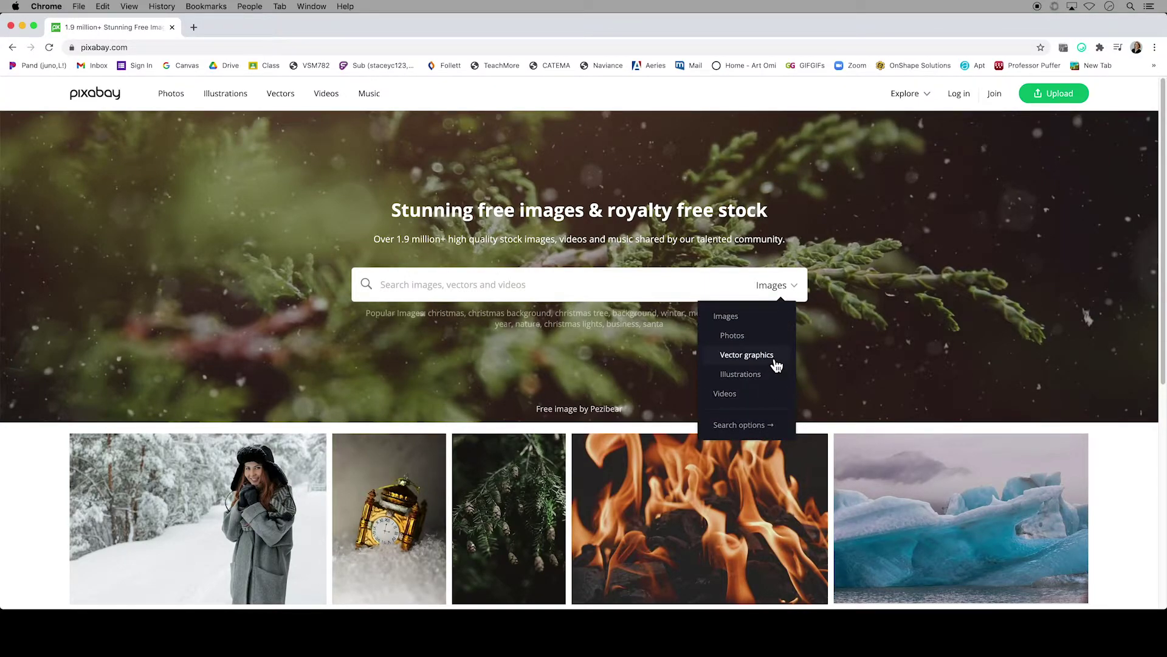
left_click(748, 355)
type("italy")
key("Return")
scroll(620, 392, "down", 5)
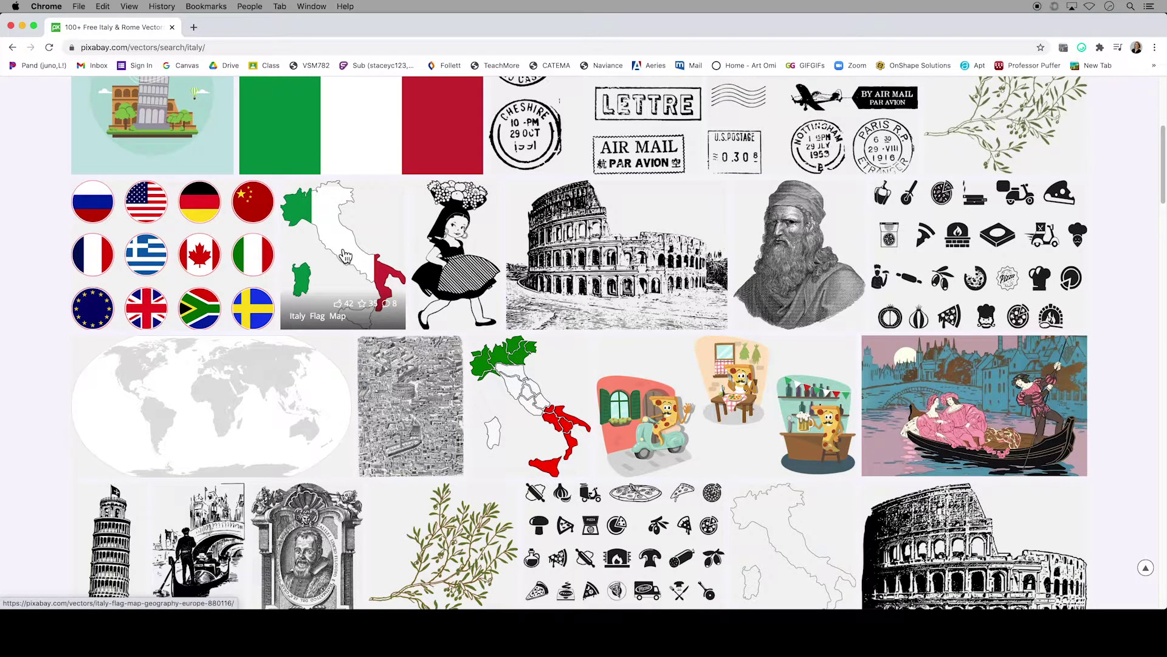
scroll(346, 255, "up", 5)
Step: Refine the search to 'italy map' and open the Italy Flag Map image page
left_click(292, 93)
type("map")
key("Return")
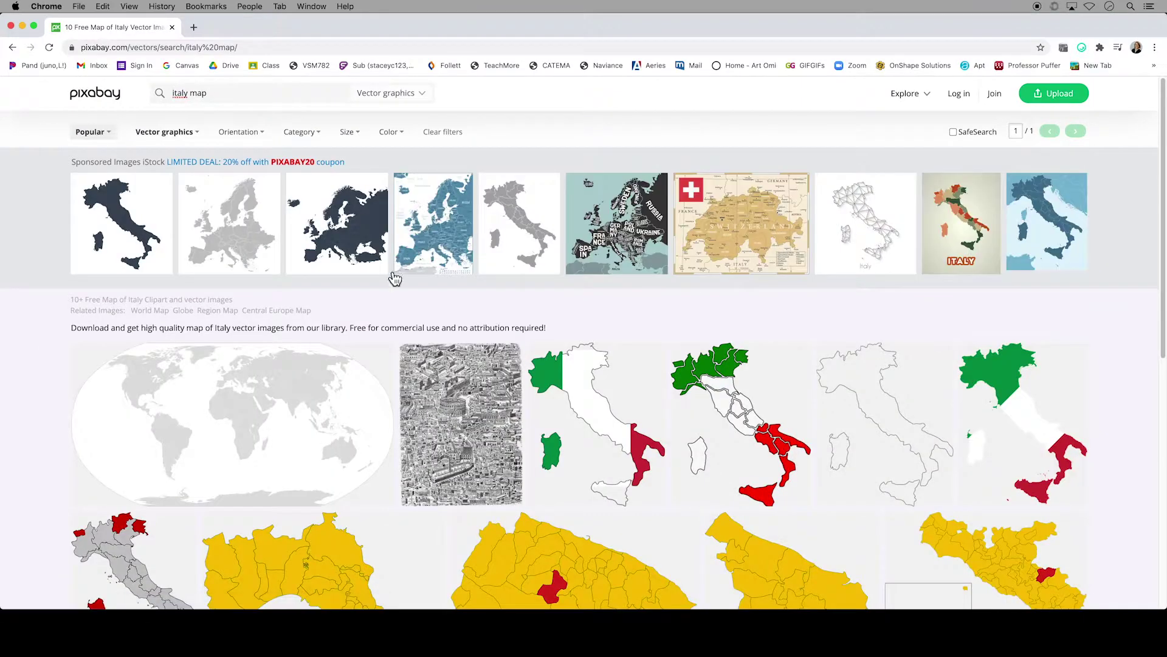
scroll(401, 303, "down", 4)
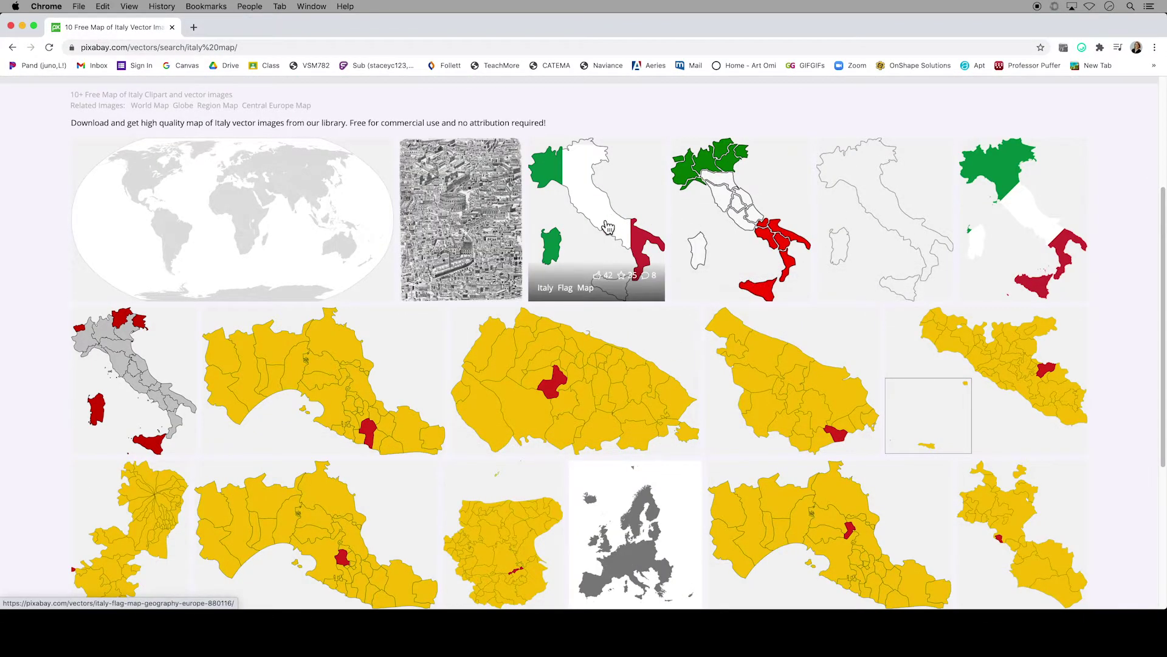
left_click(583, 210)
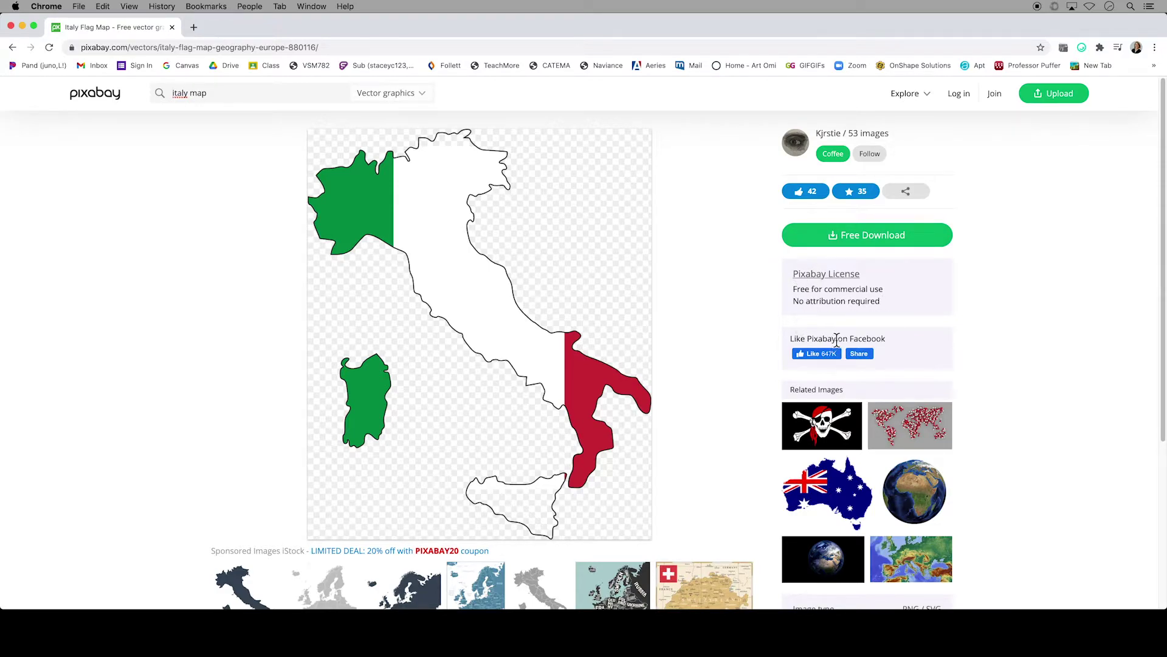
Step: Download the Italy flag map as a 1071×1280 PNG, passing the reCAPTCHA check
left_click(865, 242)
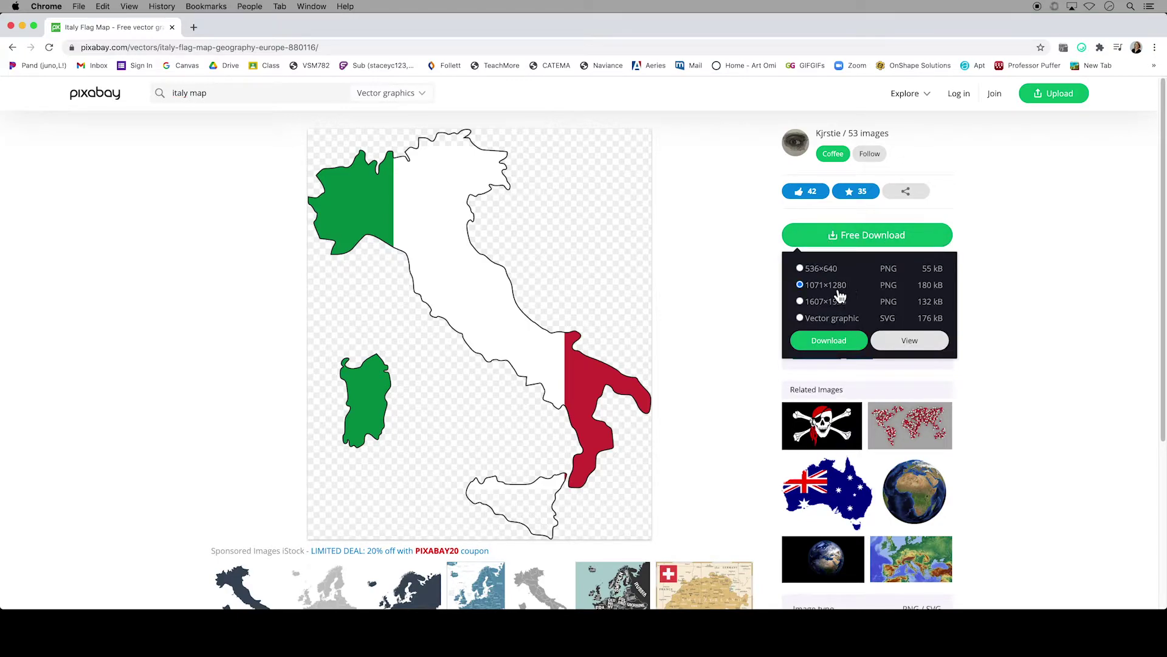
left_click(830, 343)
left_click(509, 360)
left_click(526, 402)
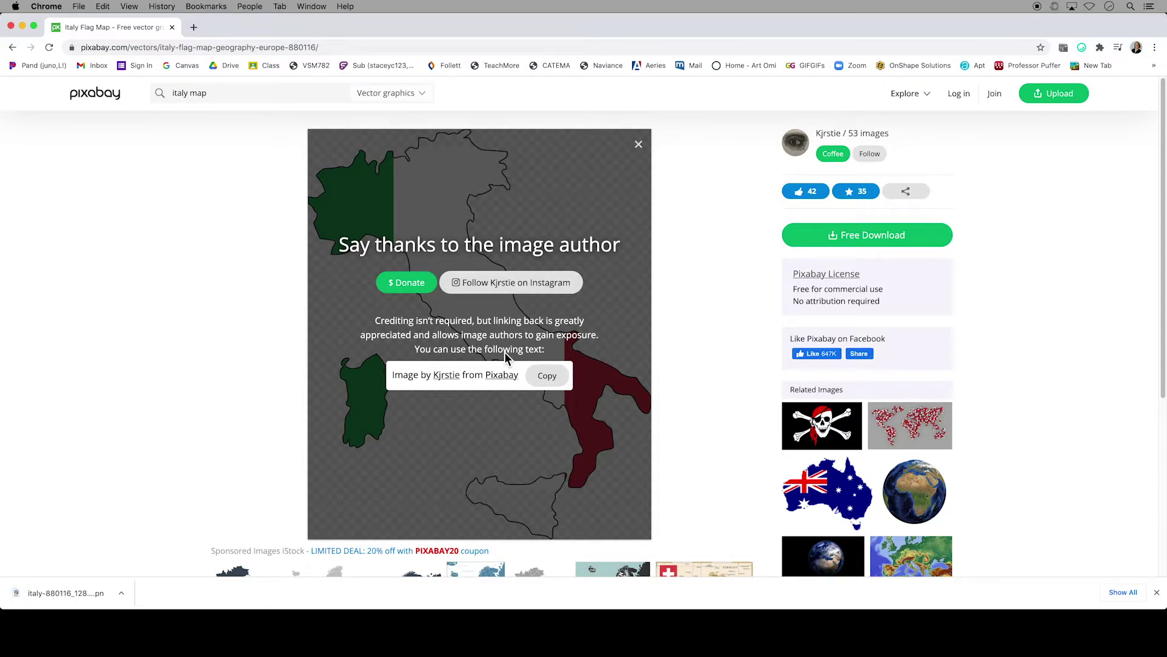
Step: Copy the author credit text and rename the downloaded map file to it
left_click(553, 383)
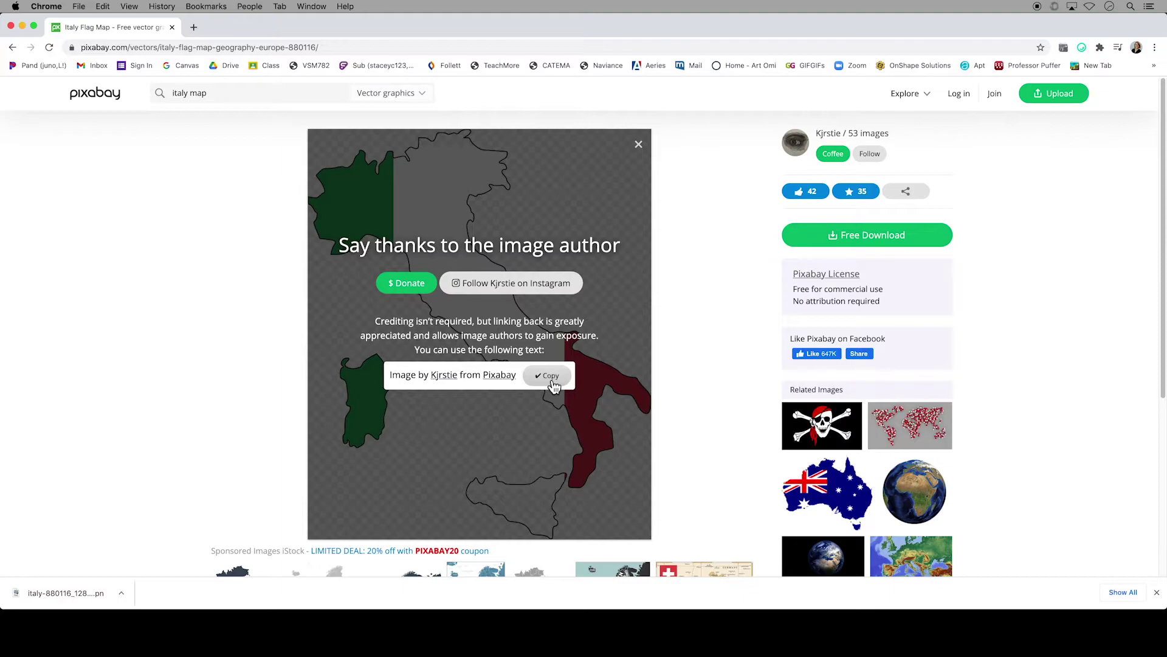
left_click(22, 27)
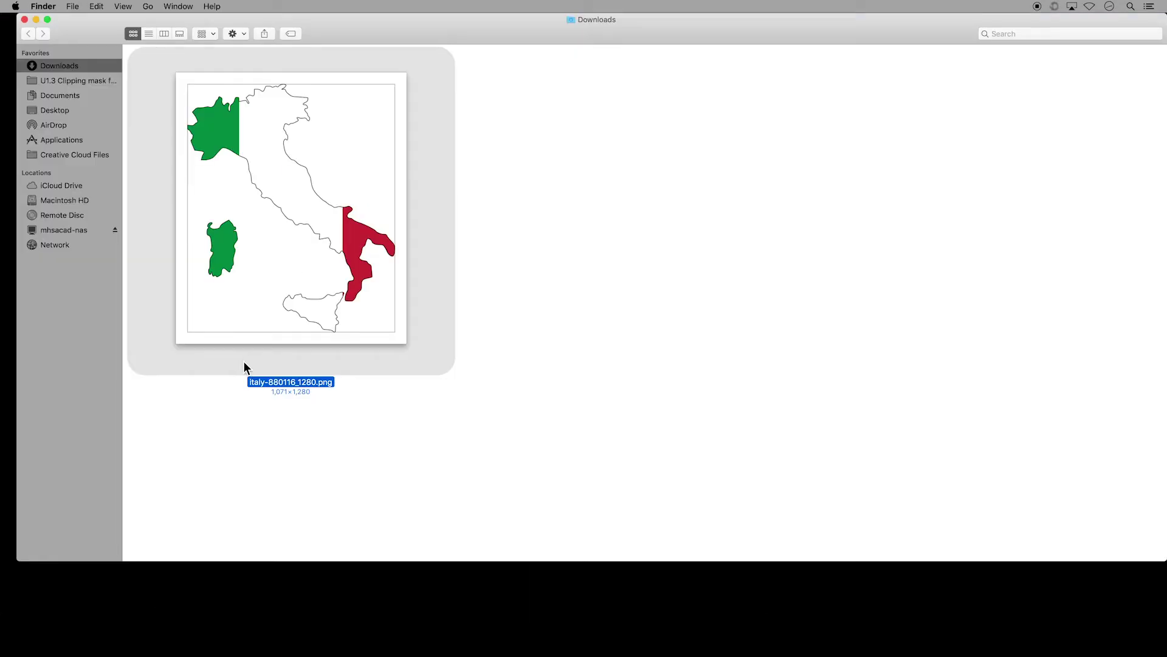
right_click(276, 381)
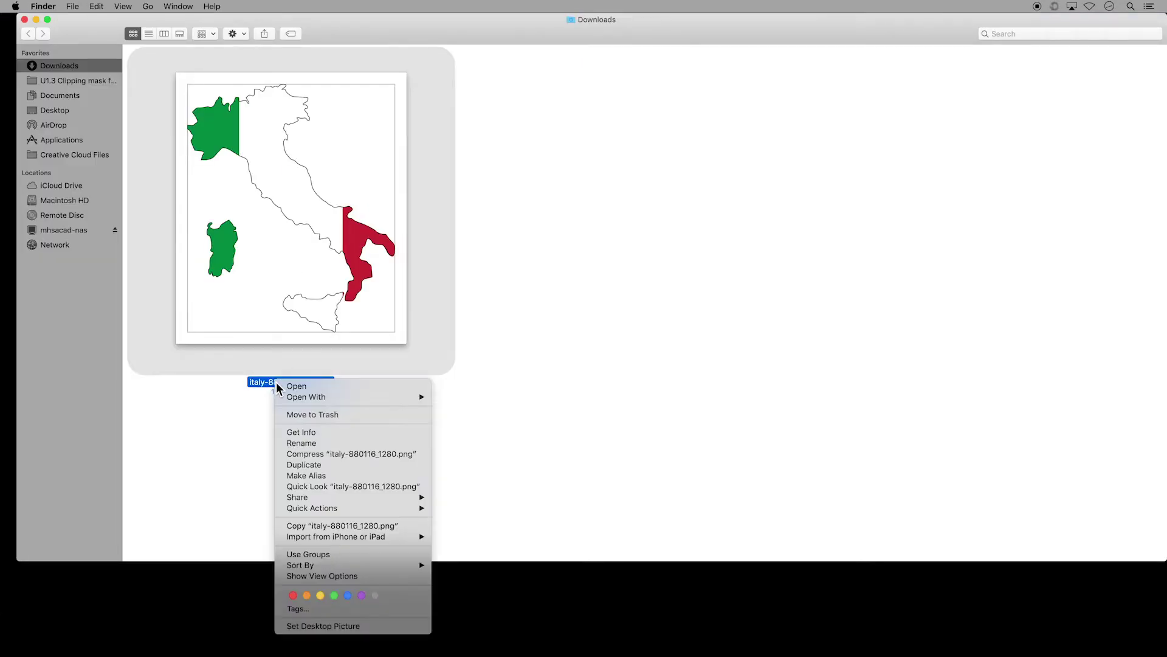
left_click(302, 444)
key("super+v")
key("Return")
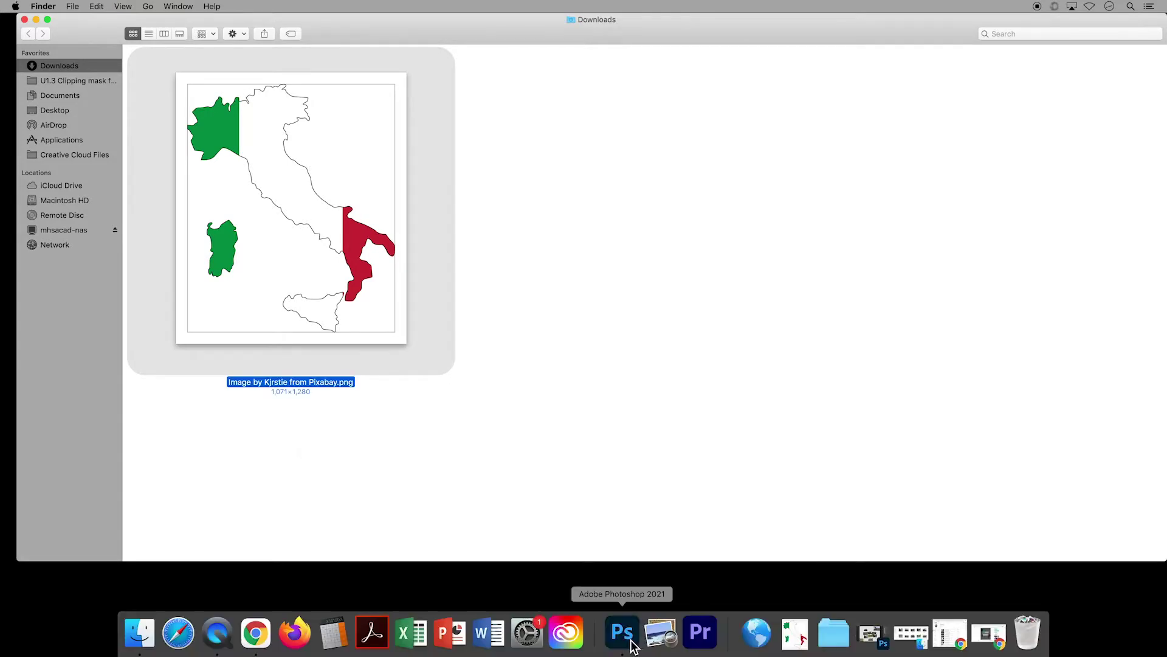
Step: Embed the renamed Italy flag map PNG from Downloads as the collage's top layer
left_click(629, 633)
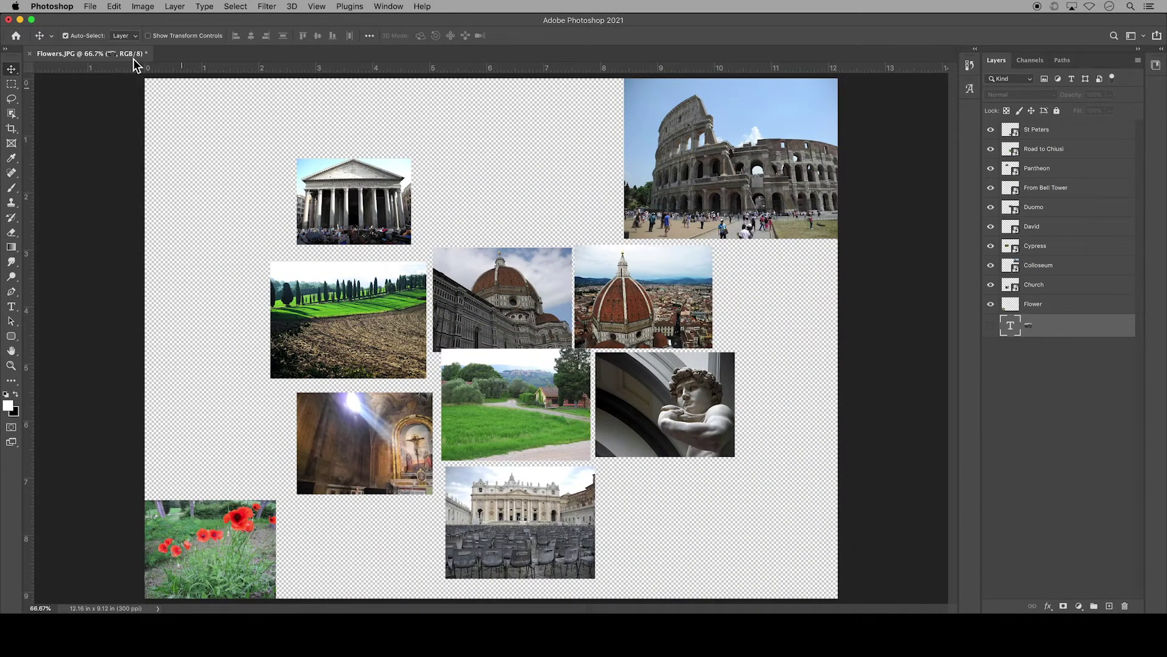
left_click(90, 6)
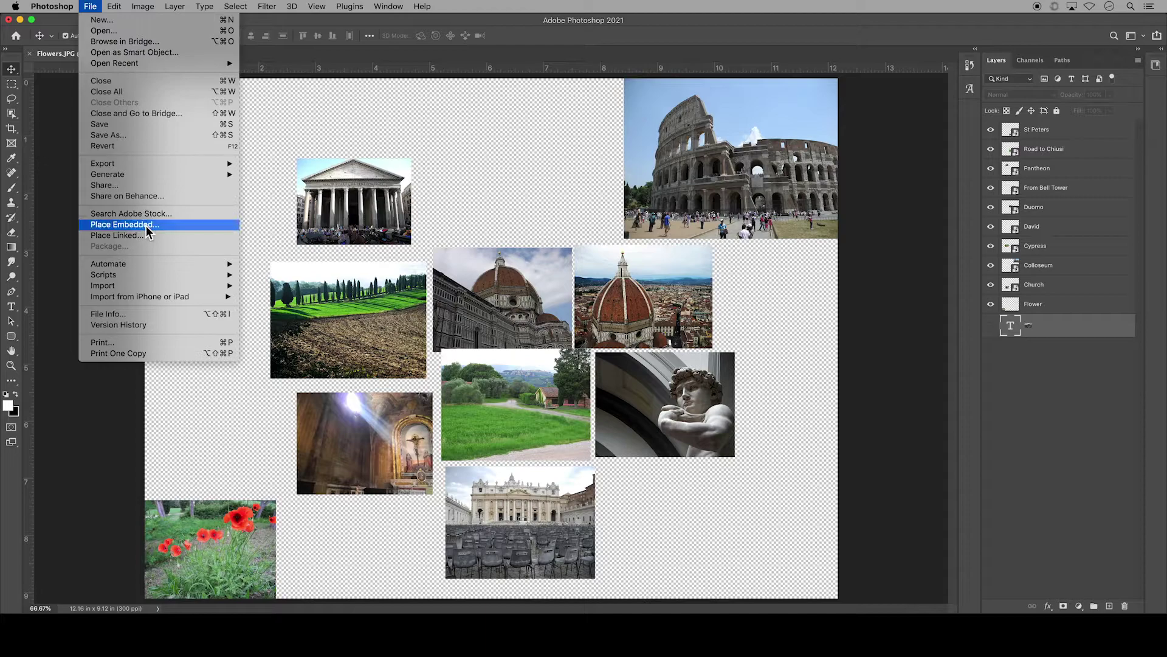
left_click(146, 226)
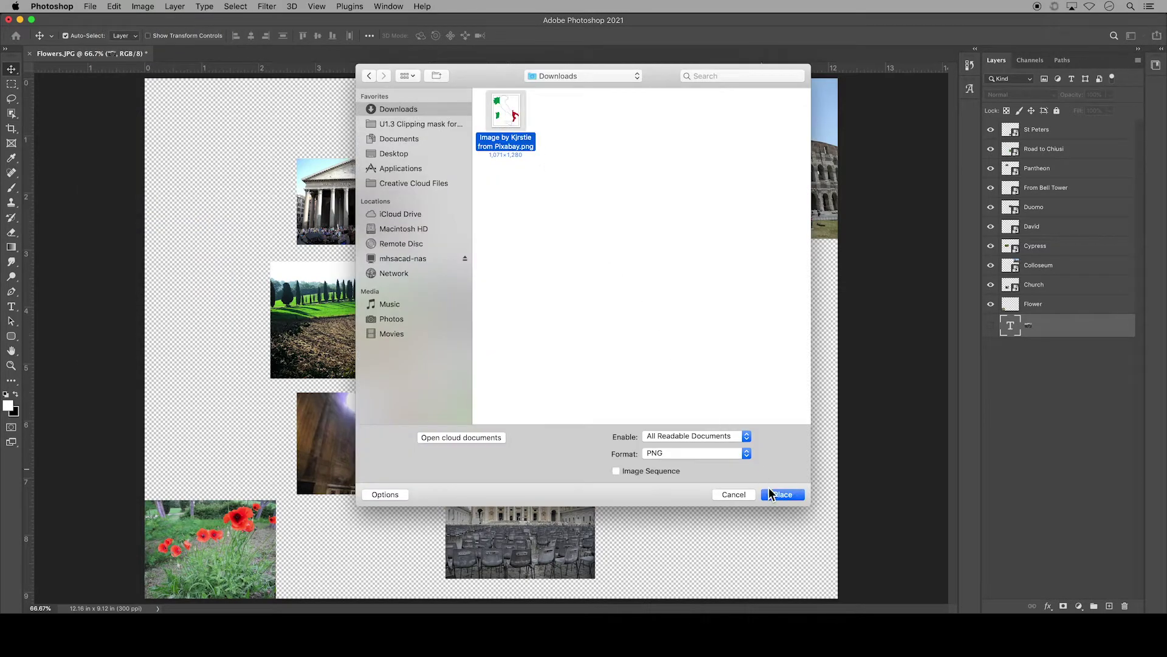
left_click(782, 495)
key("Return")
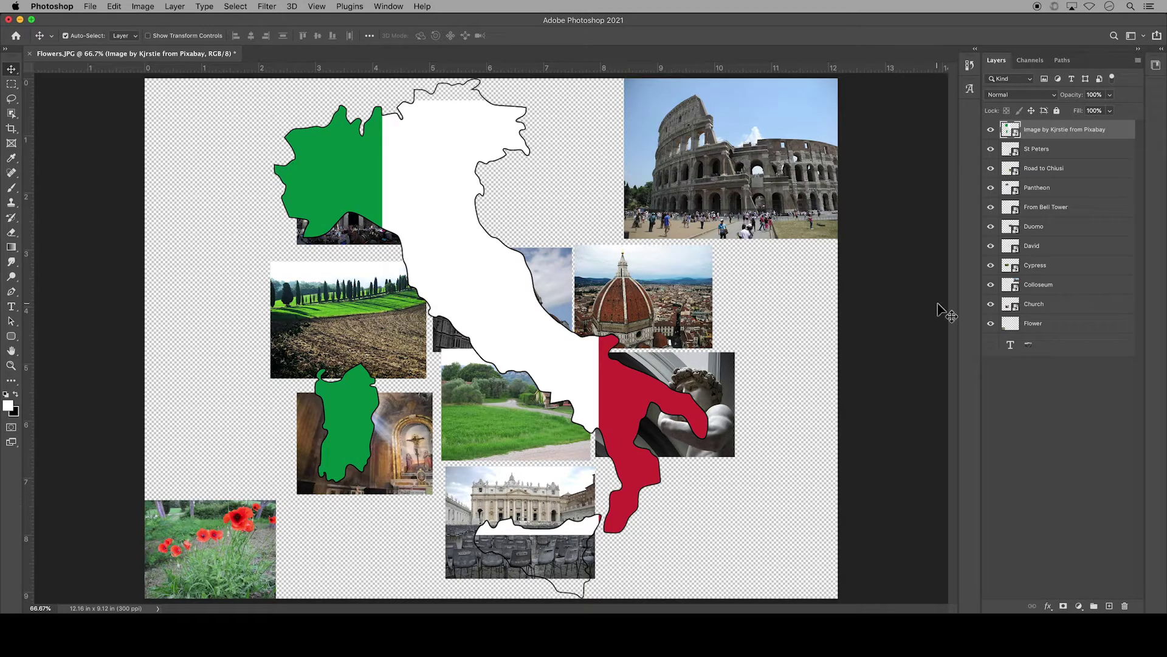
Step: Drop the Italy map layer beneath the photos, then move the Pantheon and shrink the Colosseum into place
left_click_drag(1046, 133, 1033, 345)
left_click_drag(350, 182, 304, 139)
left_click_drag(694, 152, 428, 148)
key("super+t")
left_click_drag(358, 235, 411, 190)
left_click_drag(463, 152, 415, 152)
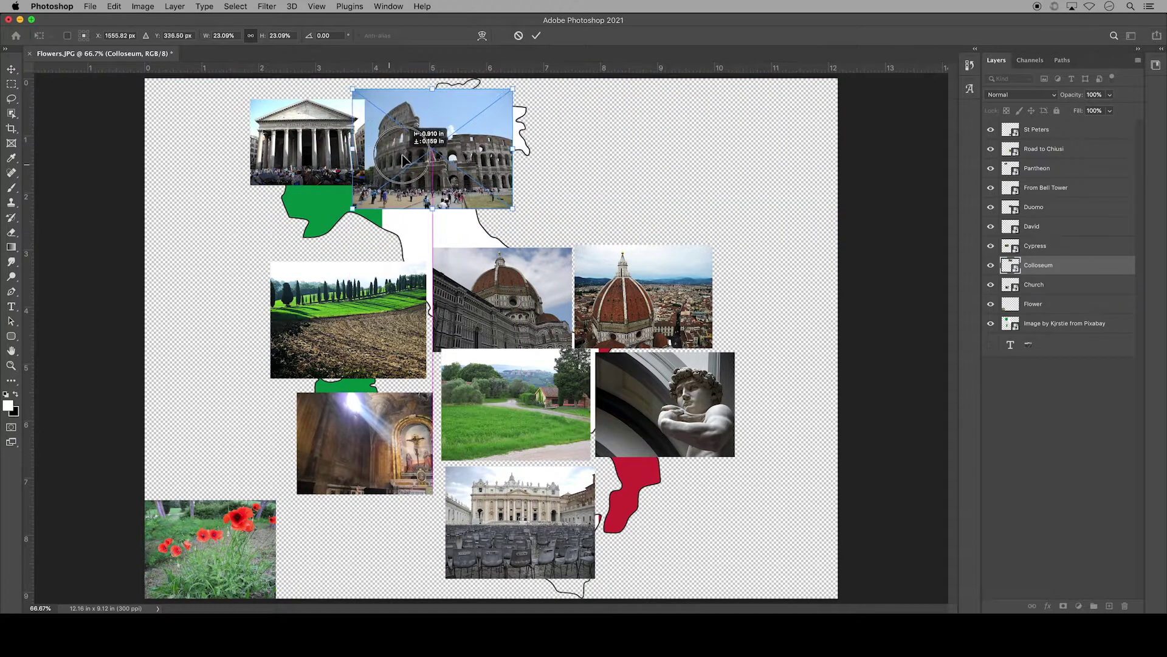
left_click_drag(521, 195, 534, 203)
key("Return")
Step: Move the cypress, Duomo, Road to Chiusi, bell tower, David, St Peters, Flower and Church photos onto the map
left_click_drag(368, 316, 371, 240)
left_click_drag(488, 271, 449, 224)
left_click_drag(509, 370, 482, 325)
left_click_drag(645, 285, 590, 337)
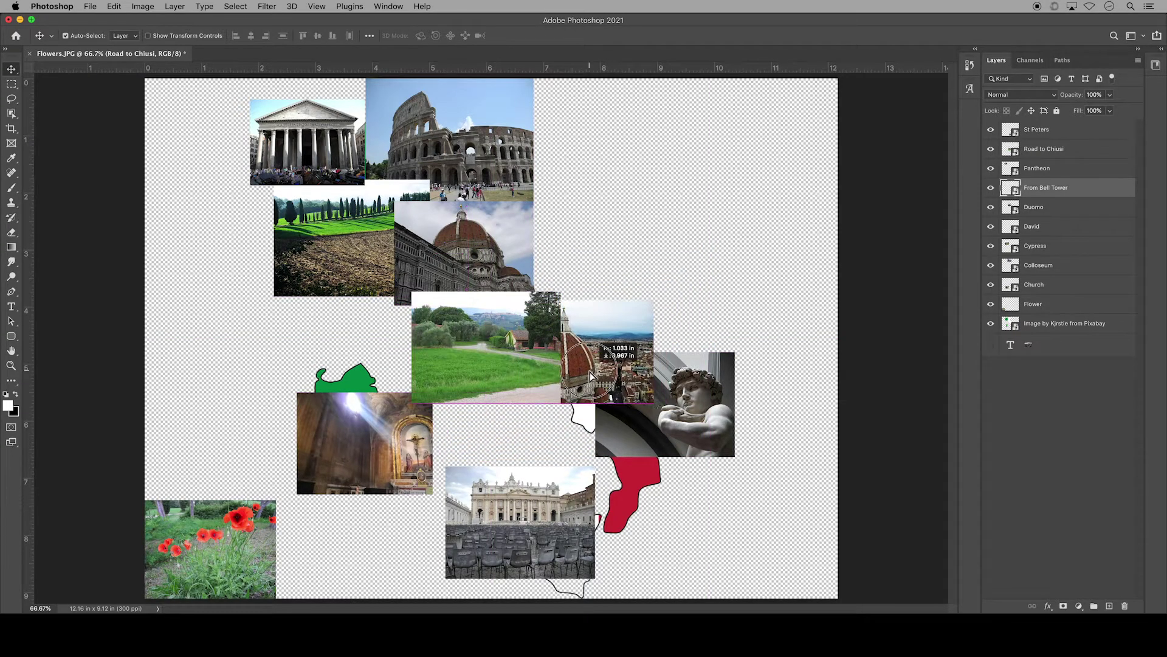
left_click_drag(674, 389, 612, 412)
left_click_drag(513, 532, 628, 525)
left_click_drag(365, 444, 405, 522)
left_click_drag(246, 543, 360, 413)
left_click_drag(404, 508, 535, 554)
Step: Enlarge the Flower photo to about 127%
left_click(341, 402)
key("super+t")
left_click_drag(258, 469, 237, 484)
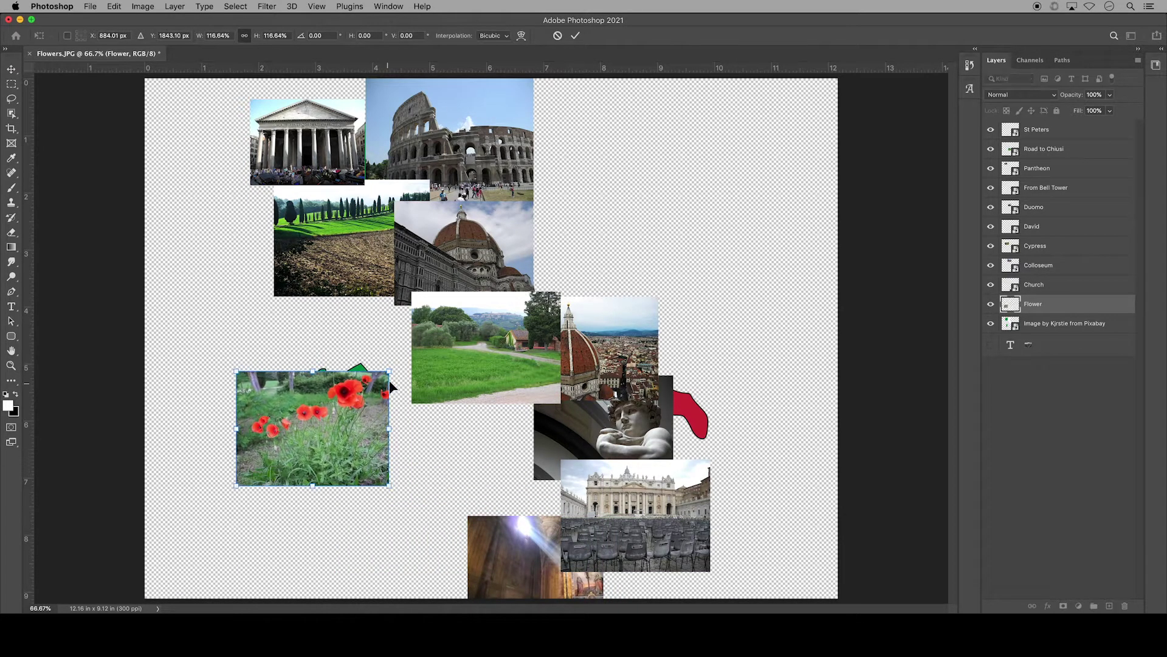
left_click_drag(391, 368, 402, 361)
key("Return")
left_click(1034, 323)
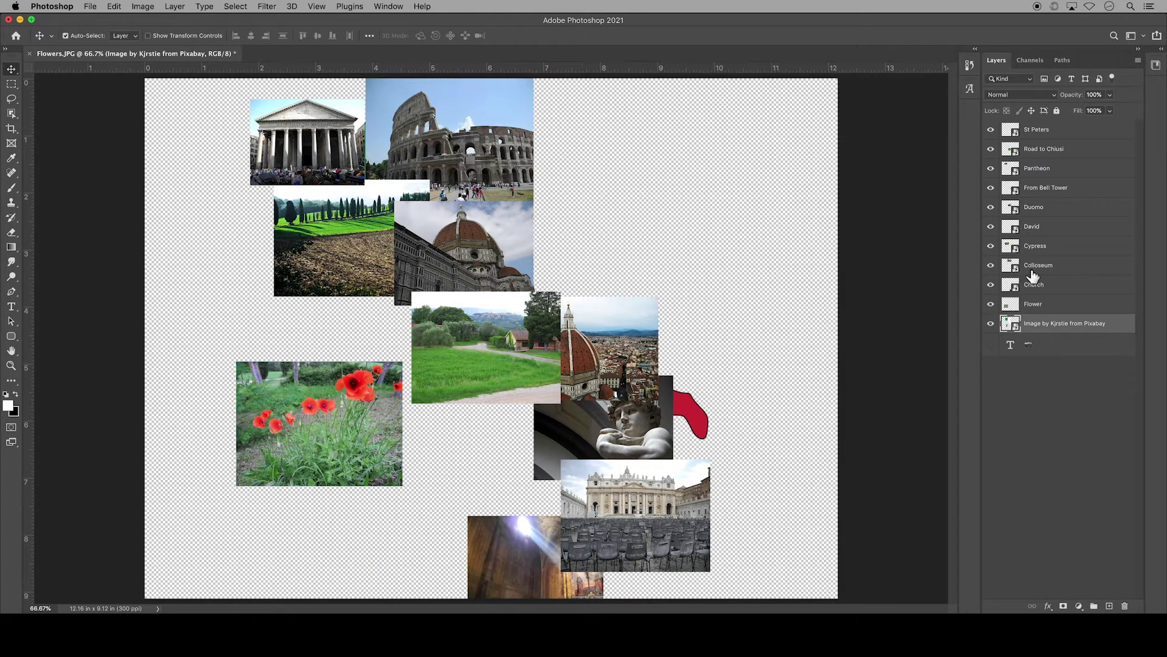
Step: Put the Italy map layer back above the photos and nudge the Church and St Peters photos
left_click_drag(1036, 325, 1045, 127)
left_click_drag(592, 521, 578, 527)
left_click_drag(680, 521, 688, 513)
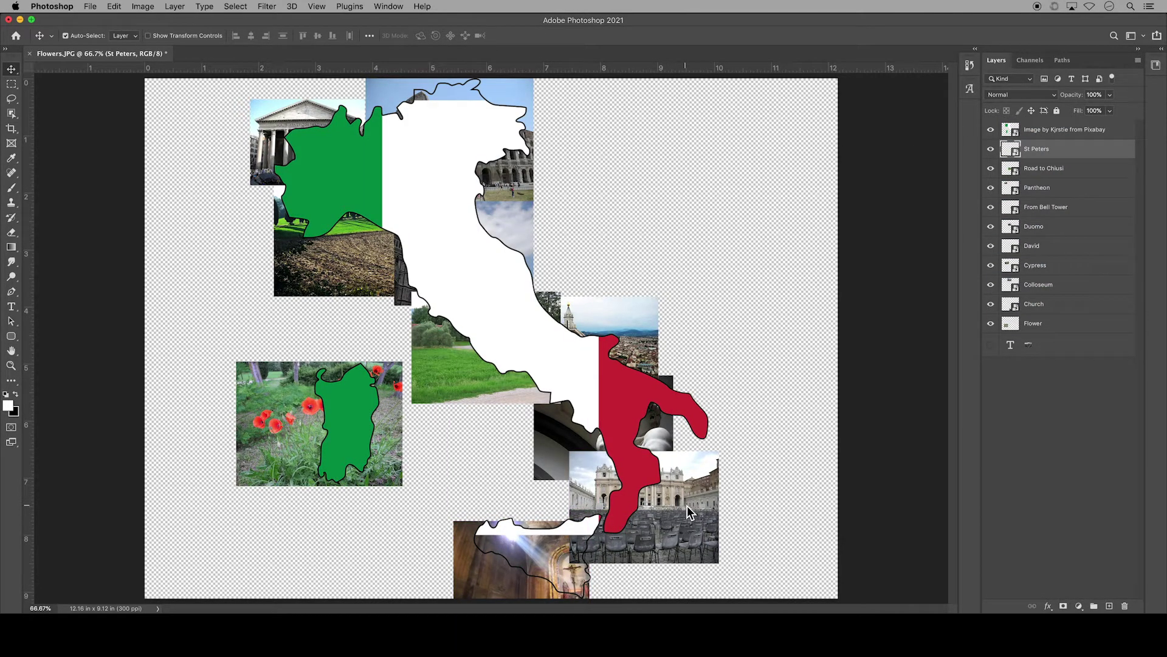
Step: Toggle the Italy map overlay on and off to compare the layout, leaving it hidden
left_click(991, 130)
left_click(991, 130)
left_click(992, 130)
left_click(992, 130)
left_click(992, 130)
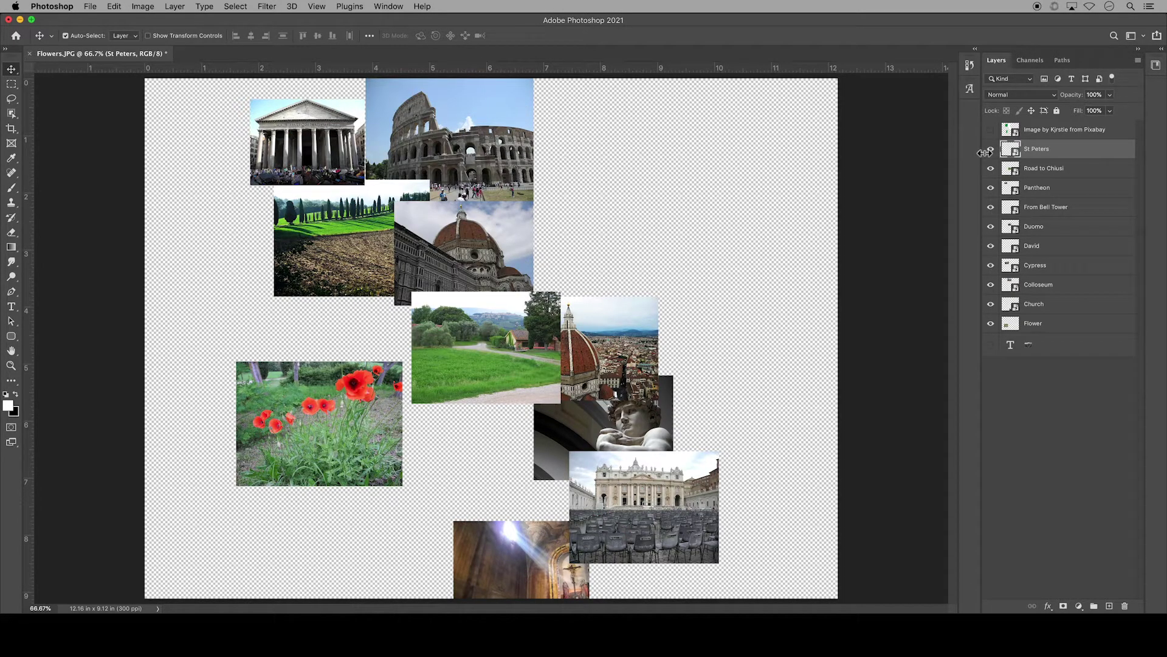
Step: Move the David photo to the top of the photo layers and show the Italy flag map again
left_click(1057, 251)
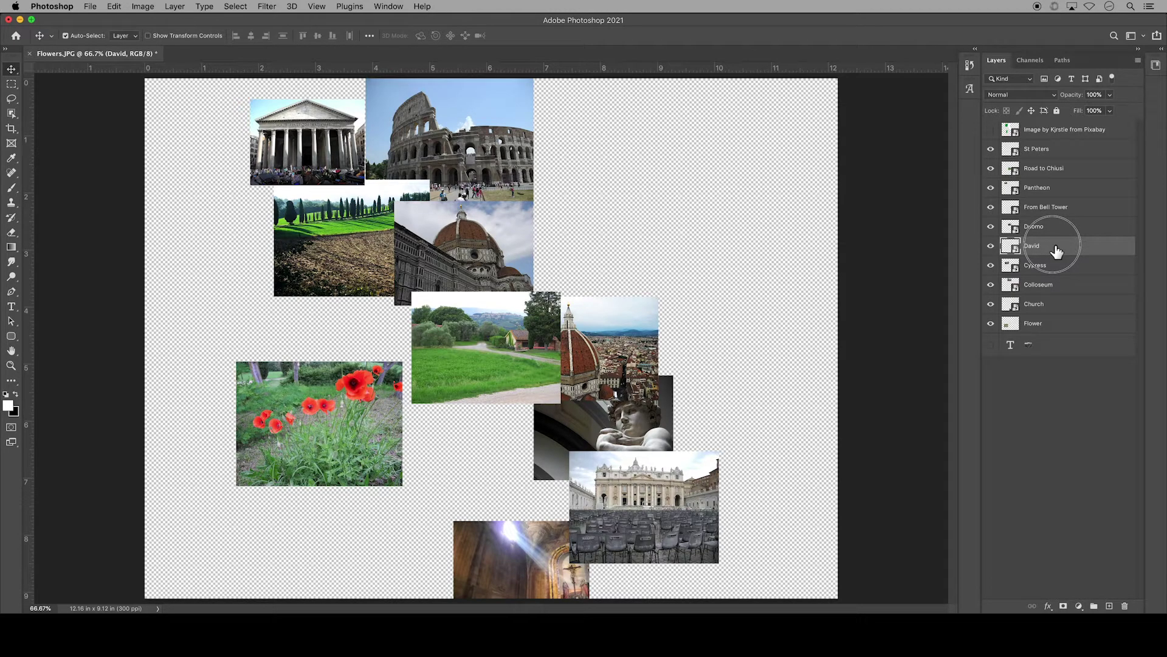
left_click_drag(1057, 251, 1056, 149)
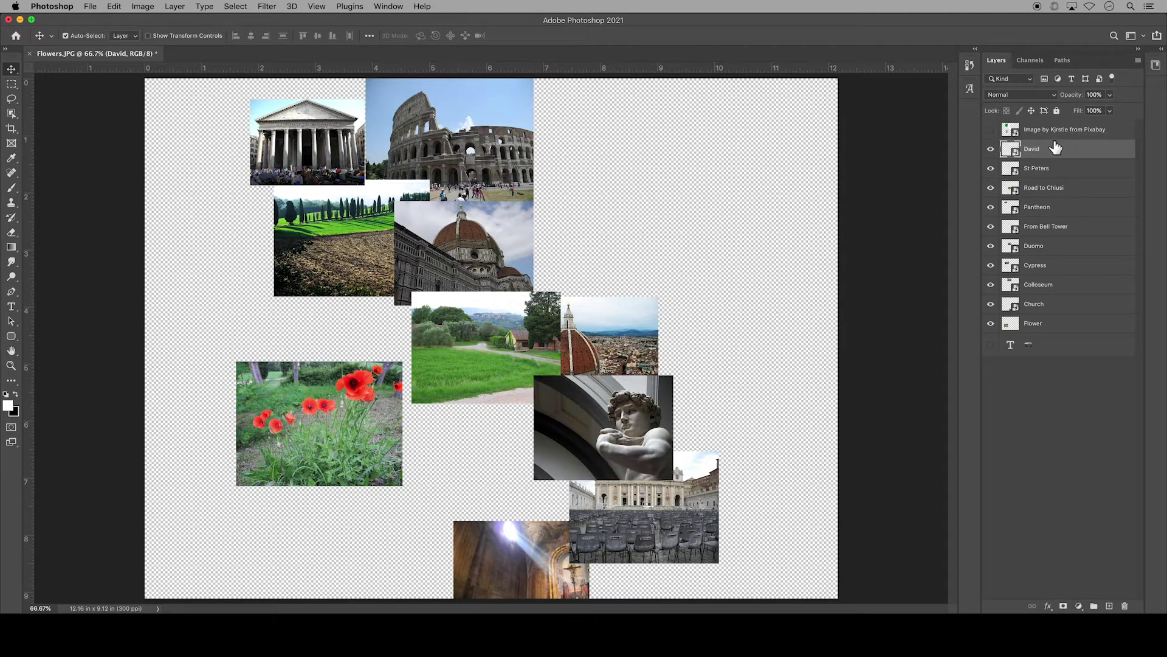
left_click(990, 129)
Step: Move St Peters above David and clip the photos from St Peters through Flower to the Italy map with Create Clipping Mask
left_click_drag(1094, 169, 1050, 339)
left_click(1071, 134)
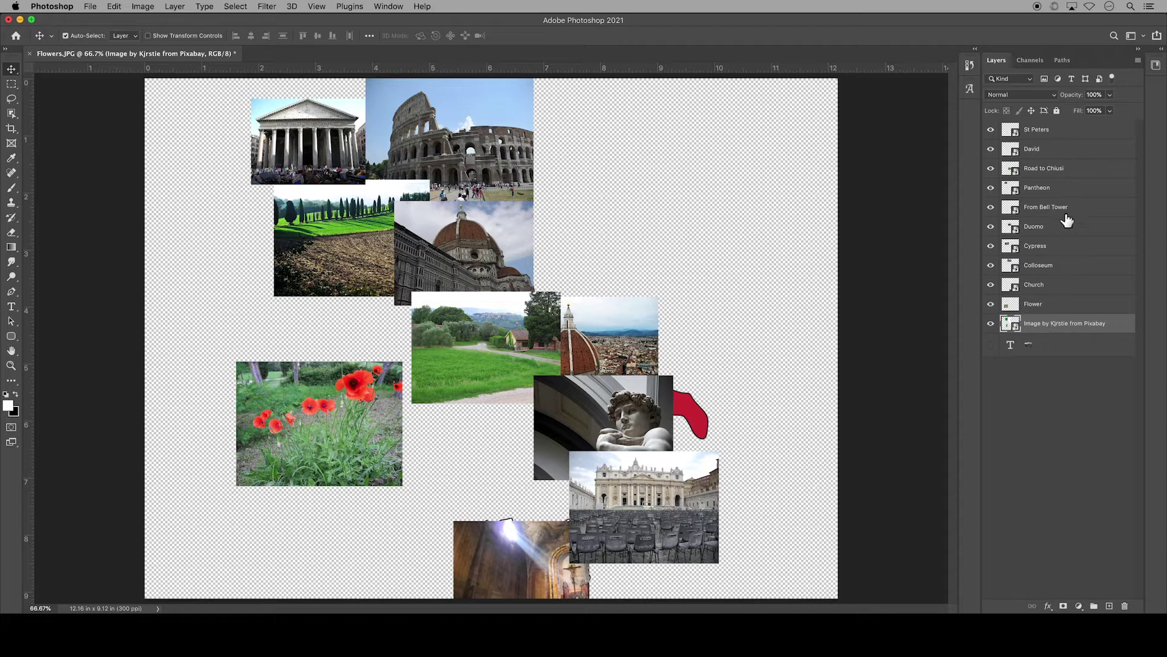
left_click(1062, 135)
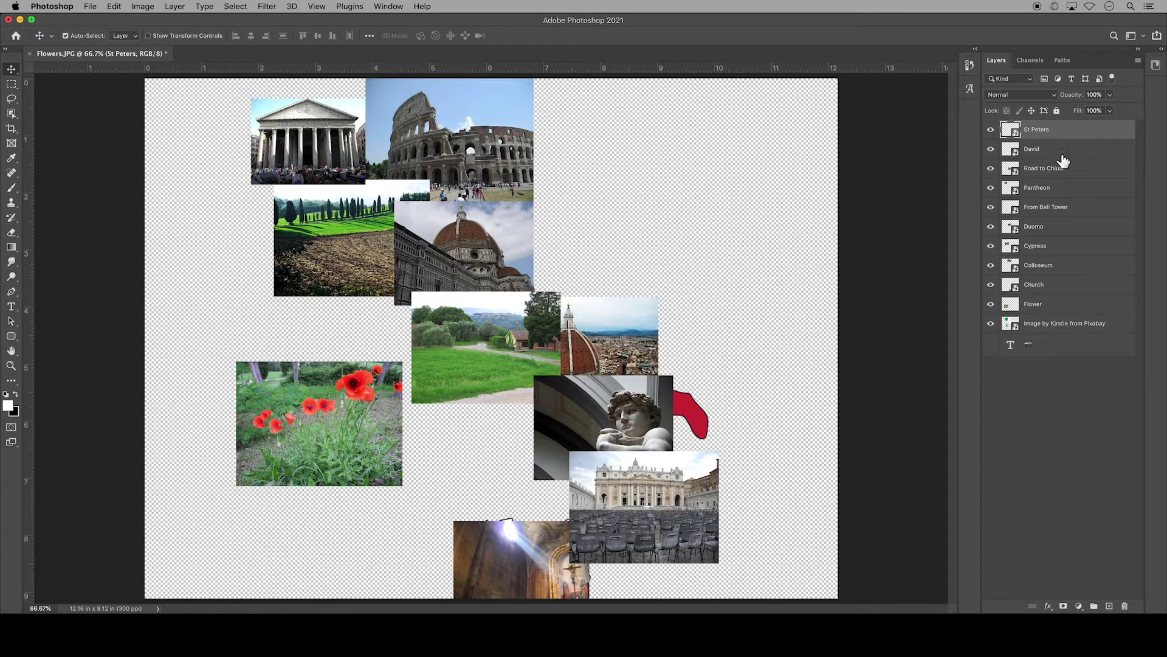
left_click(1061, 307, "shift")
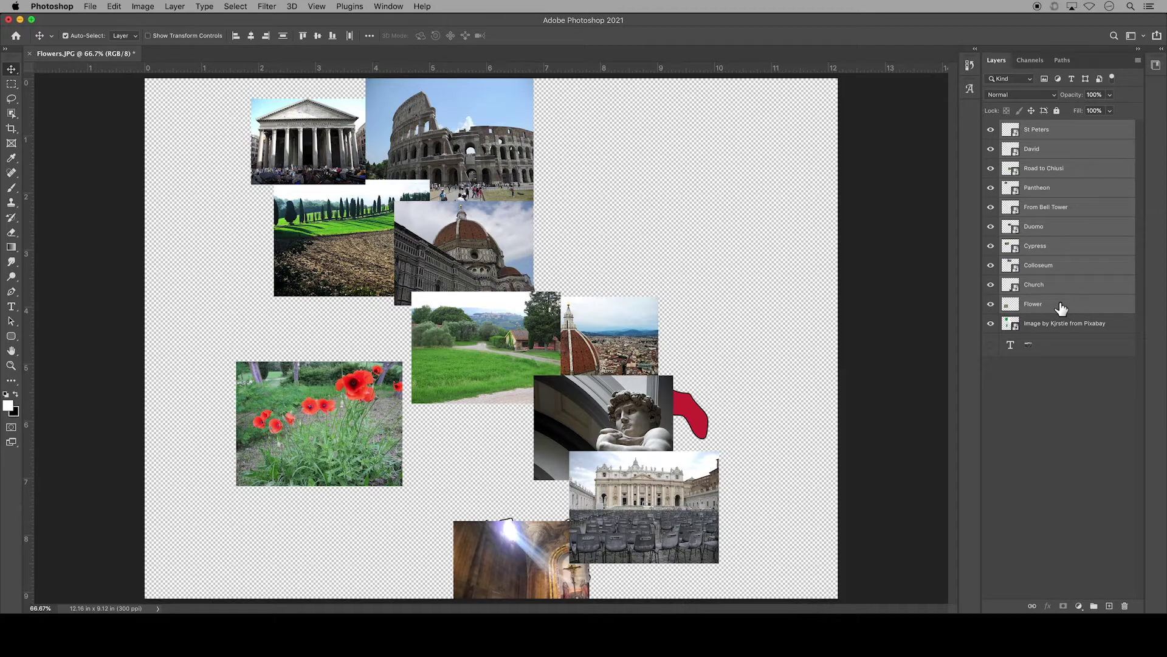
right_click(1072, 278)
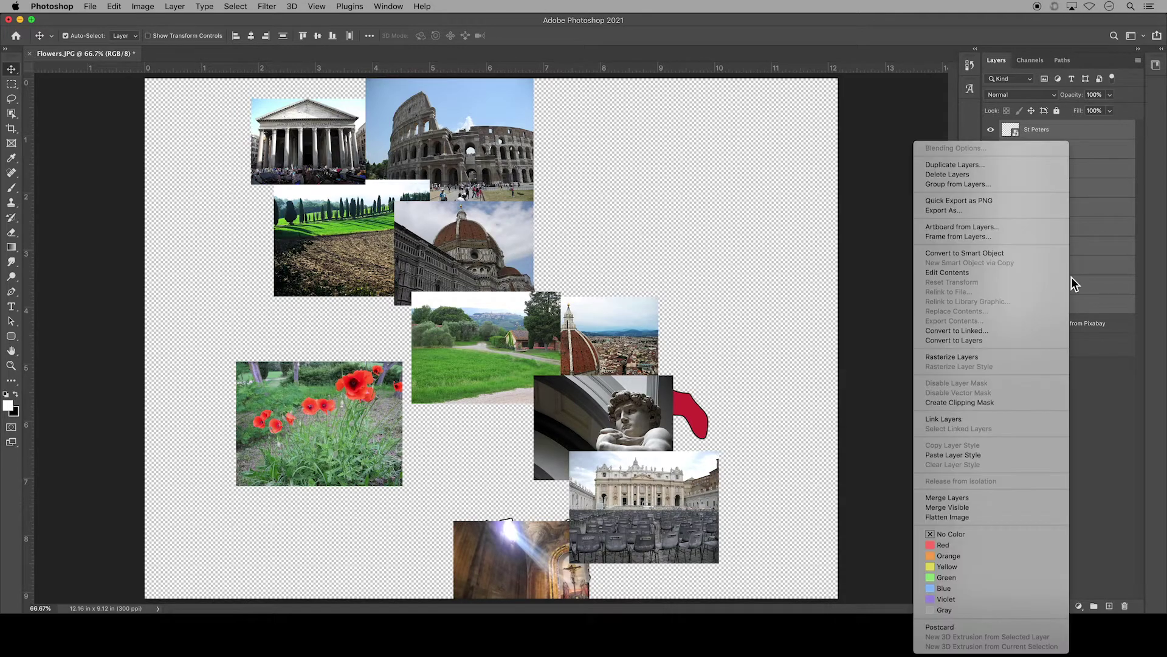
left_click(992, 403)
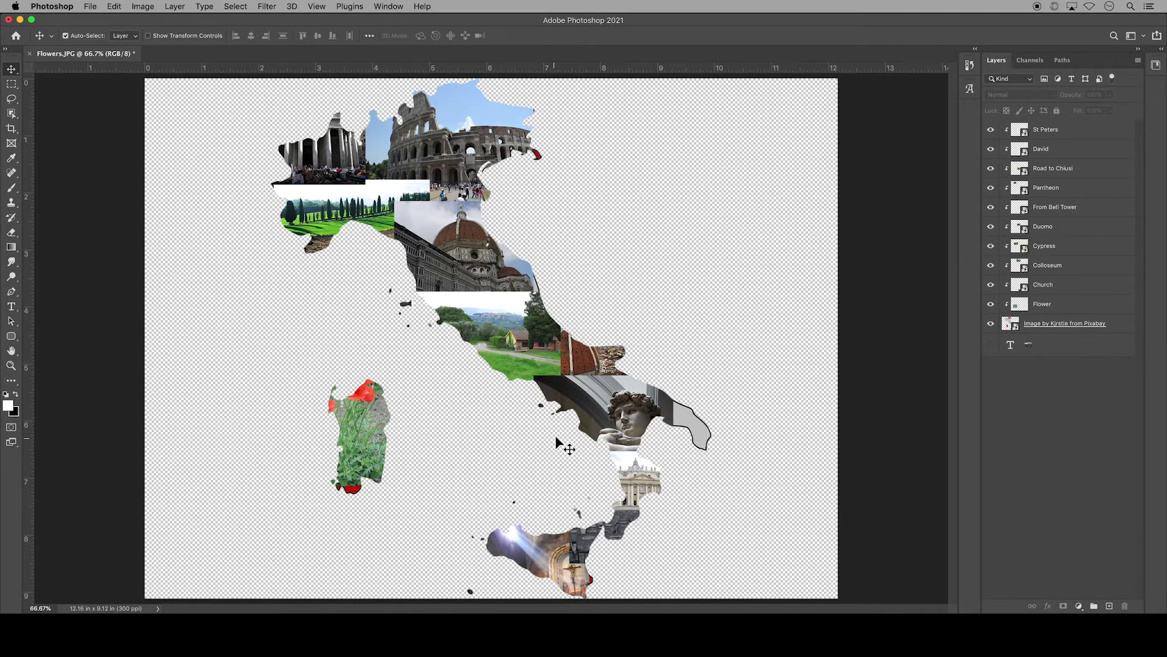
Step: Shift the Flower photo to fill Sardinia and move the David photo higher in the map
left_click(1046, 306)
key("super+t")
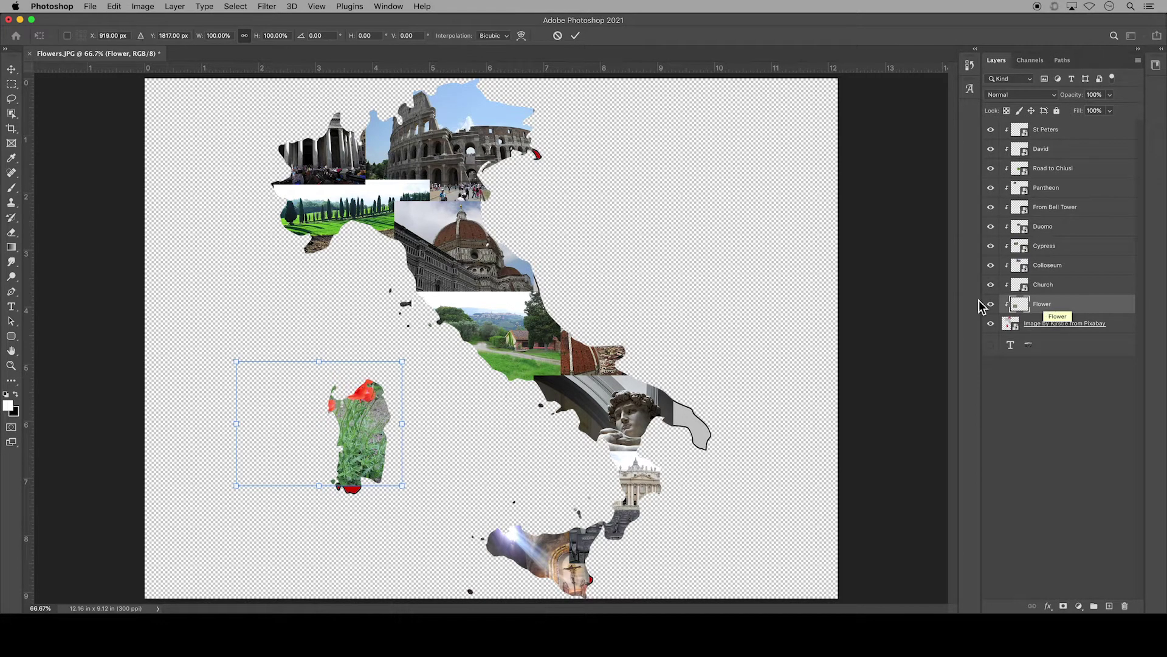
left_click_drag(362, 435, 370, 454)
key("Return")
left_click(644, 406, "super")
mouse_move(656, 416)
left_mouse_down()
mouse_move(753, 534)
mouse_move(611, 389)
mouse_move(669, 404)
left_mouse_up()
key("super+bracketleft")
Step: Reorder and hide the From Bell Tower photo, then nudge the Pantheon and Colosseum photos into place
left_click(1076, 211)
left_click_drag(1076, 211, 1074, 183)
left_click(1068, 118)
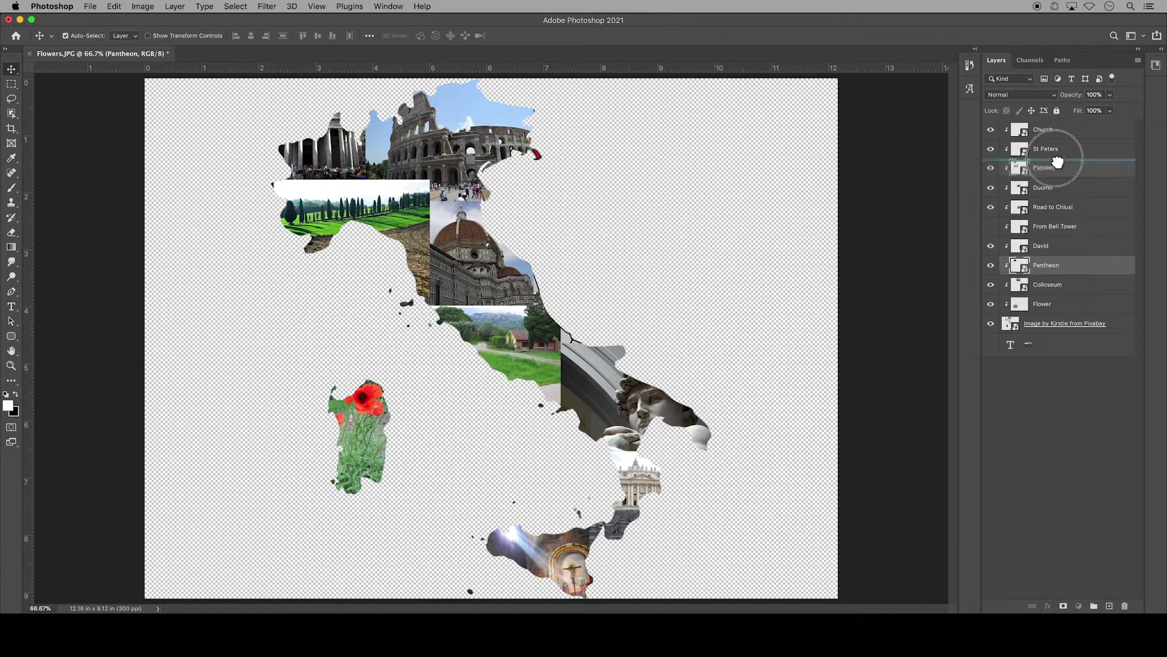
left_click(1046, 265)
key("super+t")
left_click_drag(333, 163, 352, 178)
key("Return")
left_click(462, 152, "super")
key("super+t")
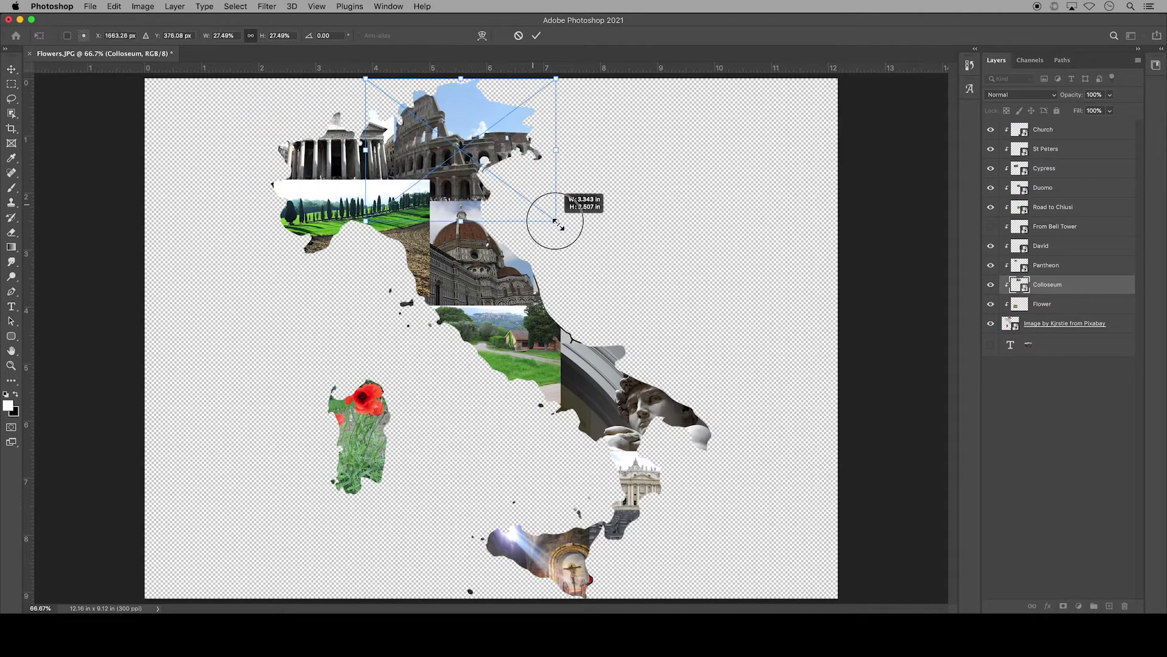
key("Return")
Step: Resize the Duomo photo from its corner and enlarge the Road to Chiusi photo, then deselect
left_click(481, 255, "super")
key("super+t")
left_click_drag(535, 304, 569, 423)
key("Return")
left_click(543, 352, "super")
key("super+t")
key("Return")
left_click(802, 280)
Step: Show the camera graphic and shrink it to sit beside the top of the map
left_click(991, 345)
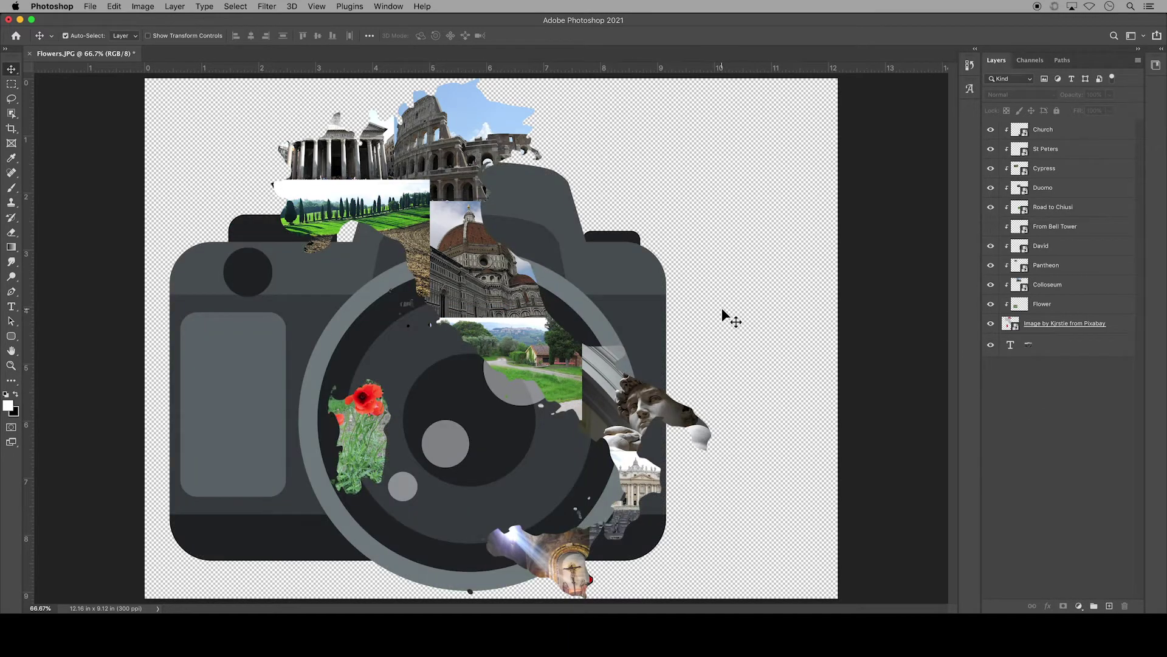
key("super+t")
left_click_drag(664, 175, 453, 331)
left_click_drag(341, 462, 721, 209)
left_click_drag(547, 339, 667, 225)
left_click_drag(761, 172, 662, 243)
left_click_drag(568, 312, 618, 261)
left_click_drag(675, 205, 634, 245)
key("Return")
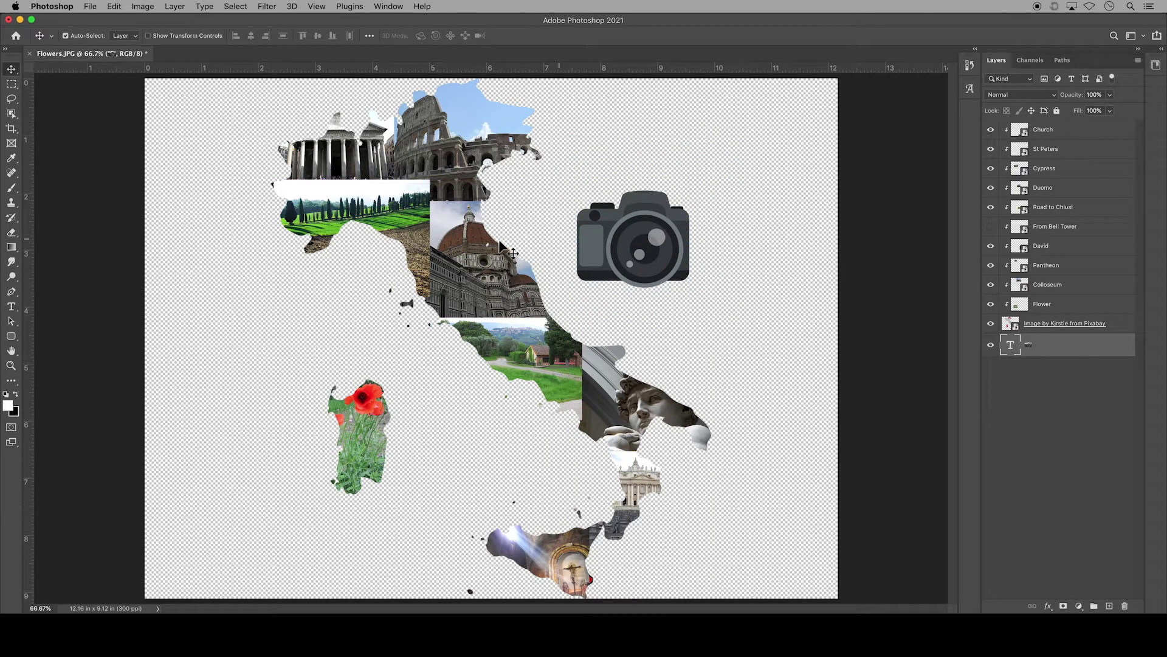
Step: Add a horizontal text layer reading 'Photography'
left_click(11, 305)
left_click(61, 307)
left_click(222, 316)
type("Photography")
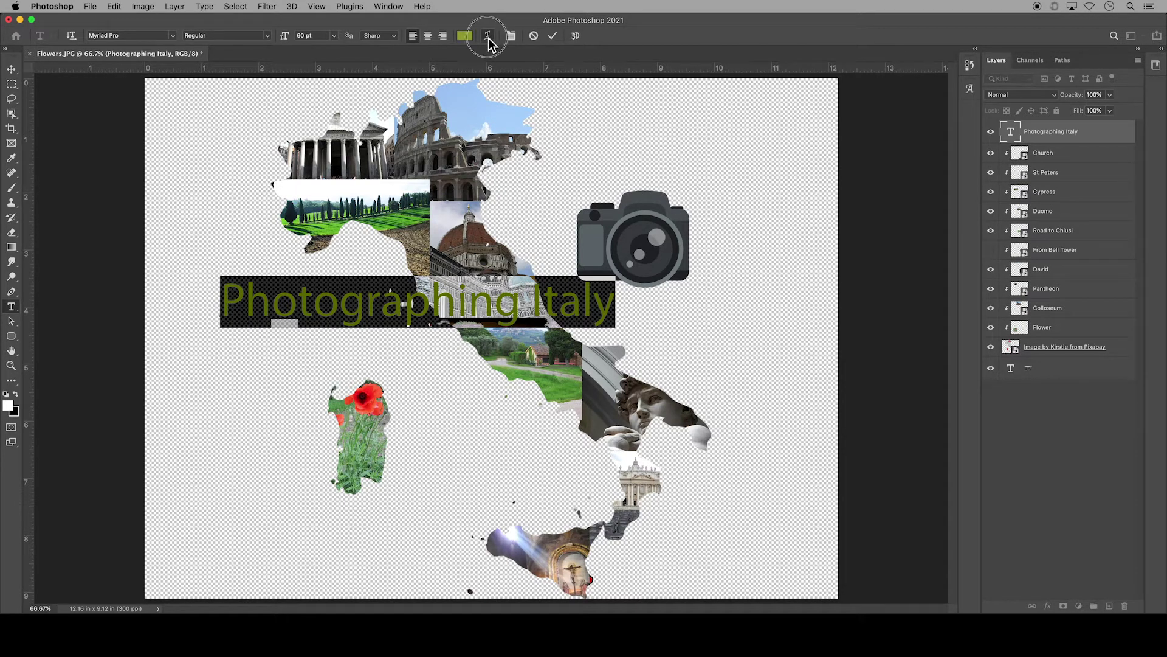
Step: Warp the text with the Arch style and position it arching above the camera
left_click(488, 36)
left_click(580, 280)
left_click(576, 384)
left_click_drag(560, 262, 790, 379)
left_click(792, 398)
left_click(790, 381)
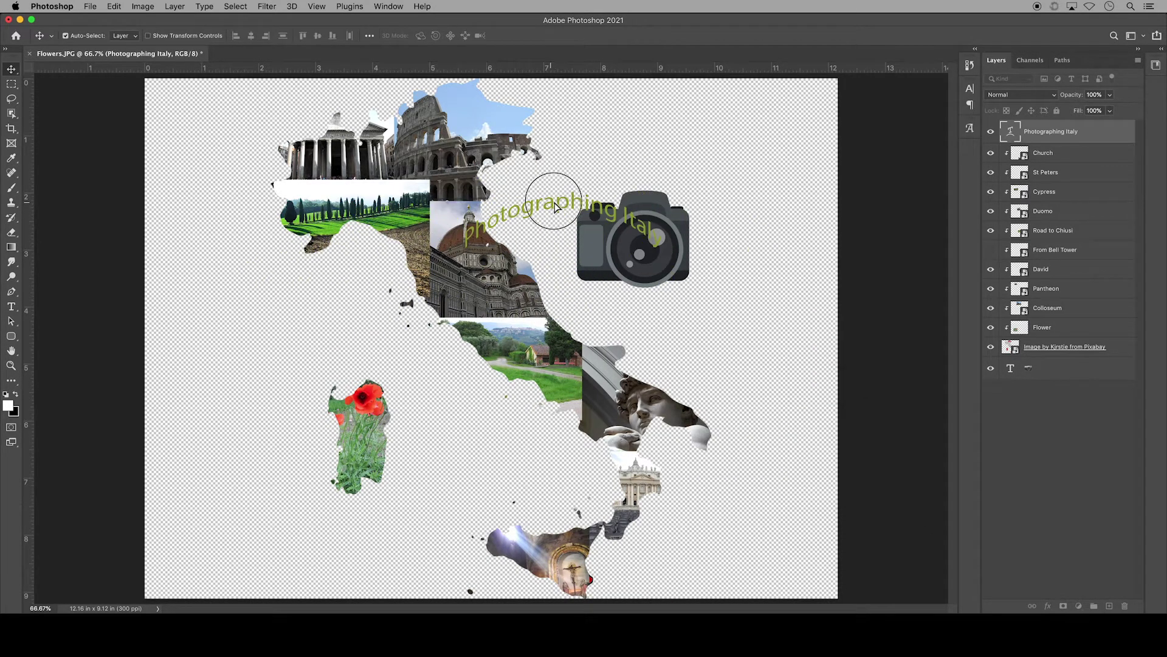
left_click_drag(553, 203, 613, 168)
left_click_drag(648, 238, 632, 236)
left_click(705, 261)
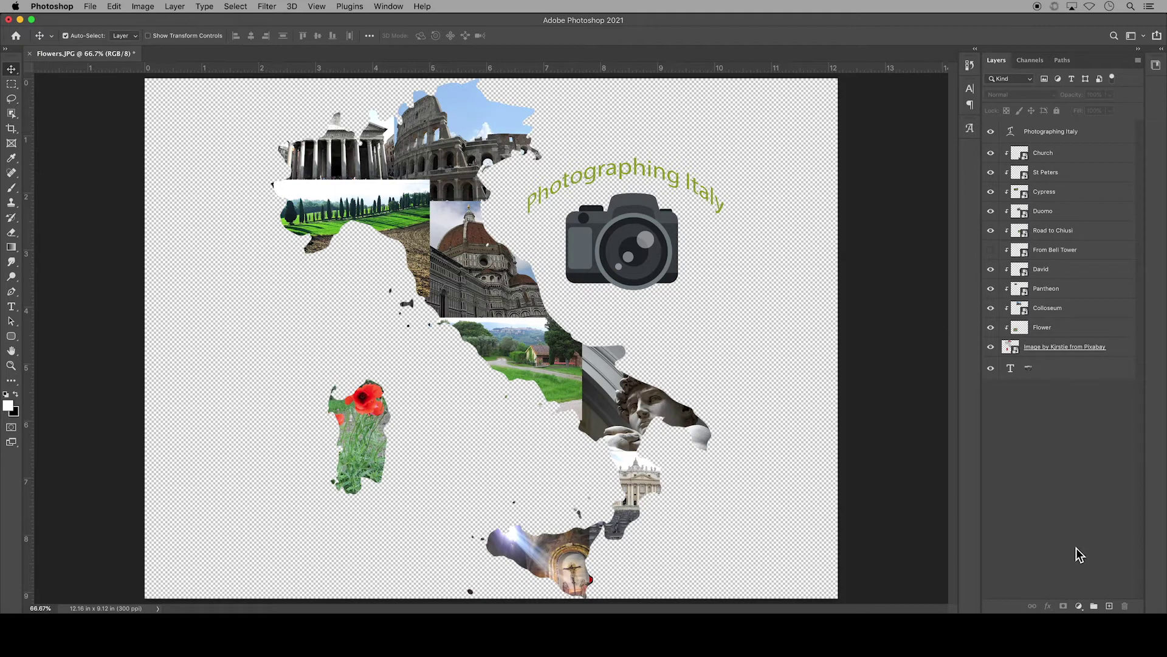
Step: Add a pink Reflected gradient fill layer and move it to the bottom of the layer stack
left_click(1080, 606)
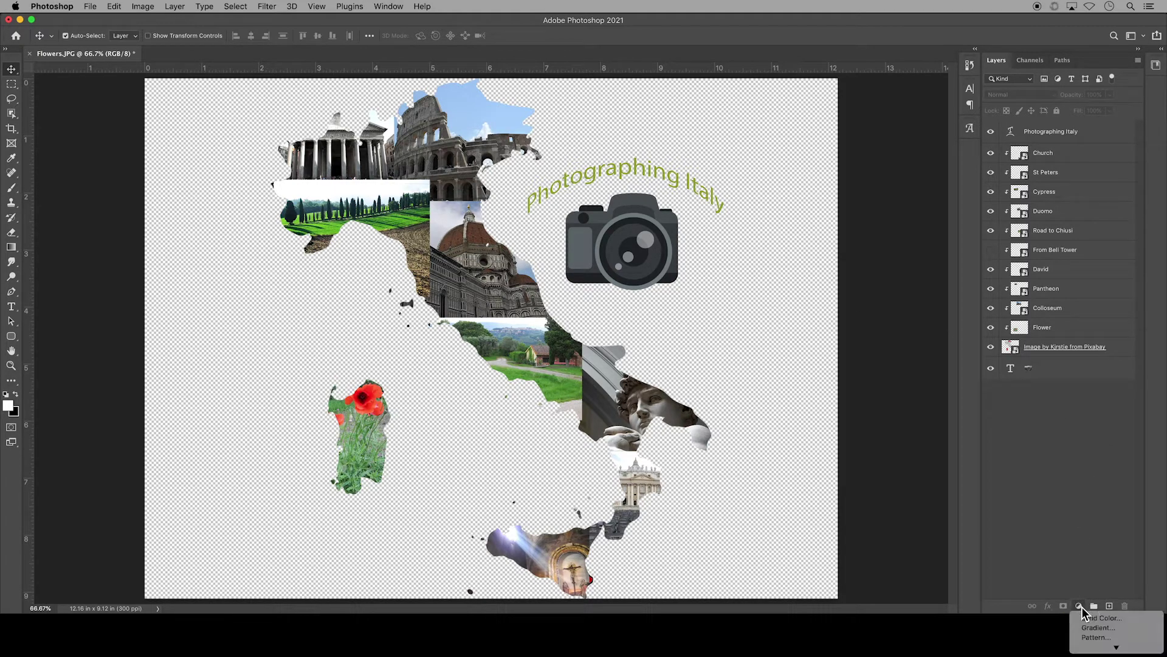
left_click(1088, 626)
left_click(1038, 274)
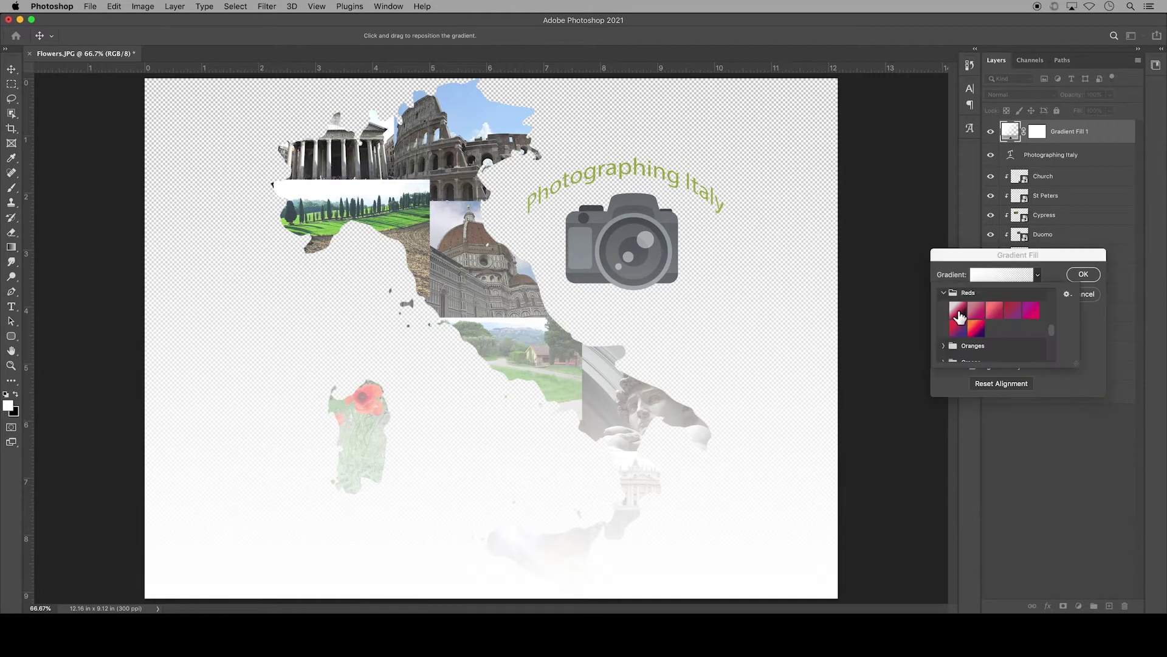
left_click(957, 310)
left_click(1105, 352)
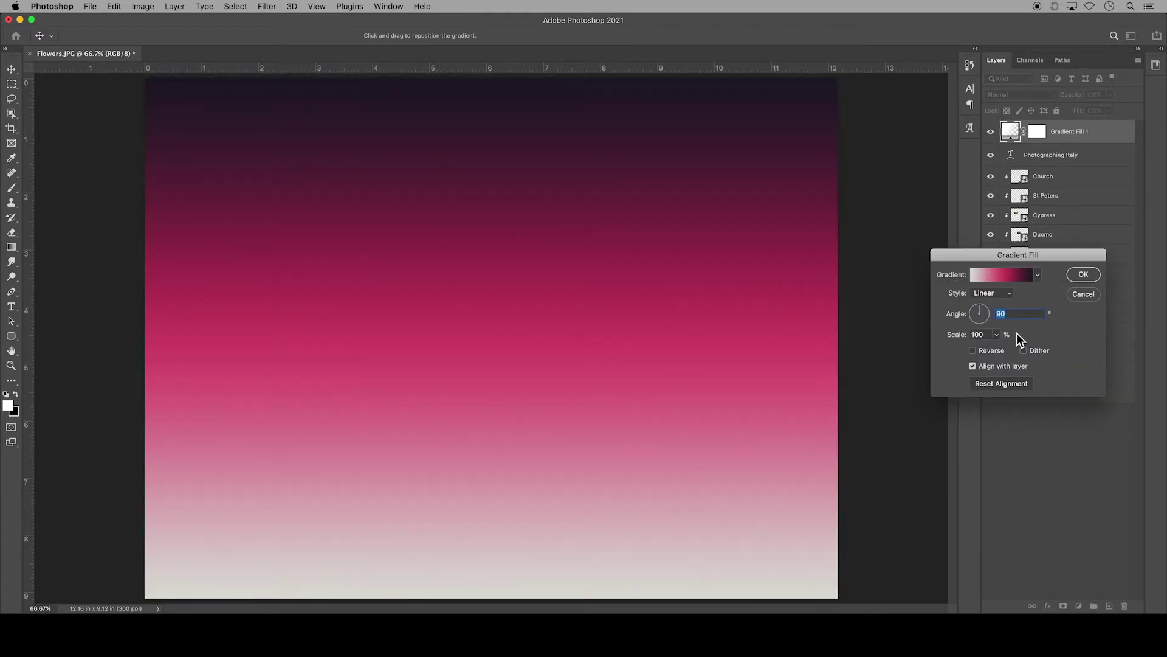
left_click(1012, 294)
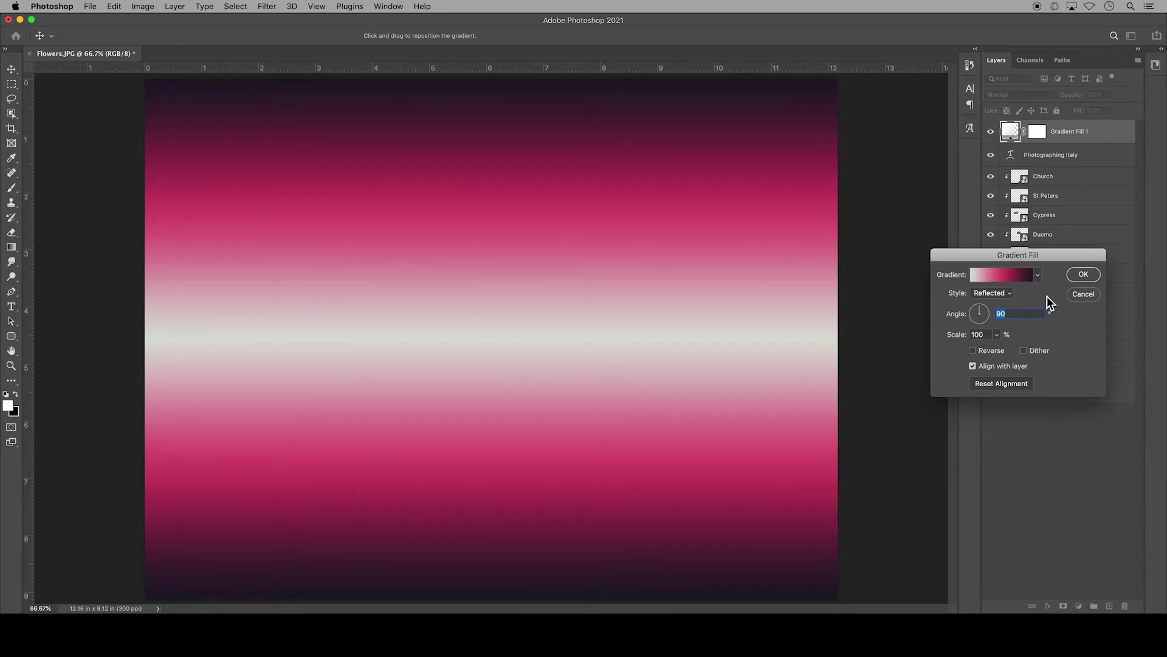
left_click(1083, 275)
left_click_drag(1070, 132, 1052, 408)
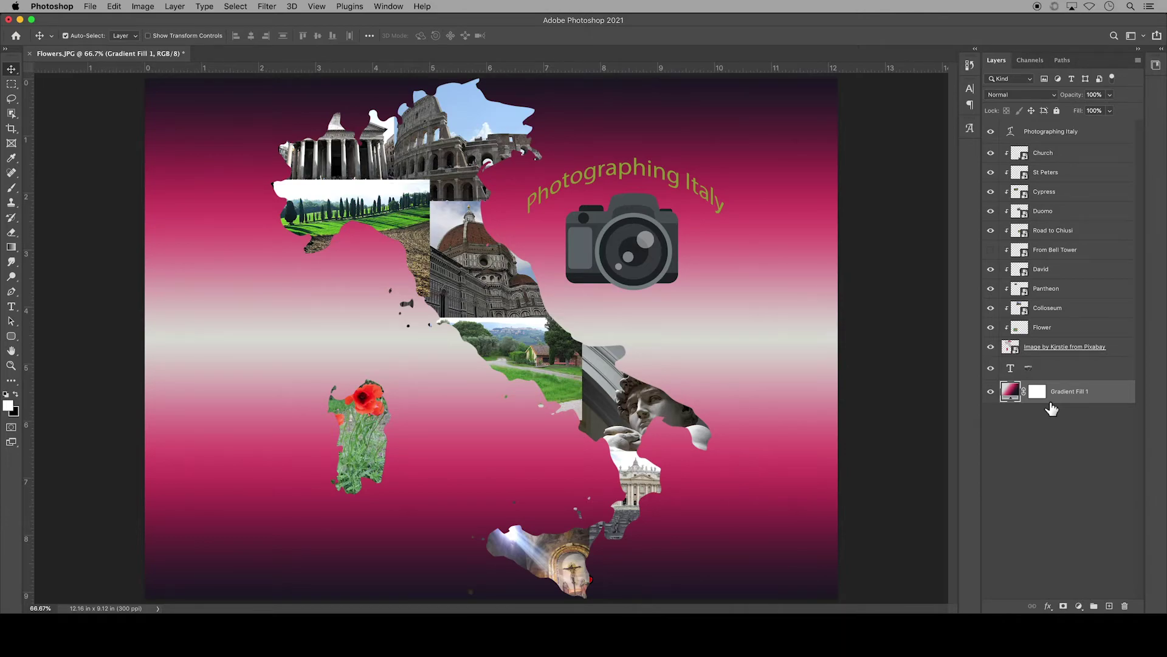
Step: Use Save As with location Photos for Unit 01 and begin typing the name-prefixed file name
left_click(90, 6)
left_click(116, 125)
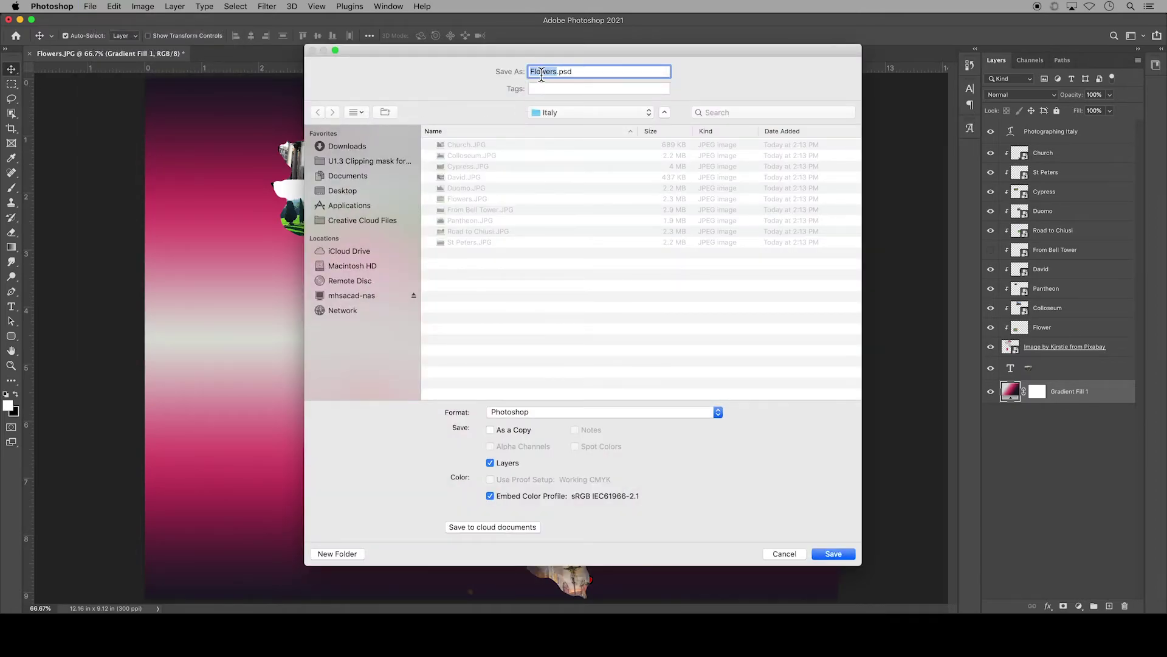
left_click(556, 116)
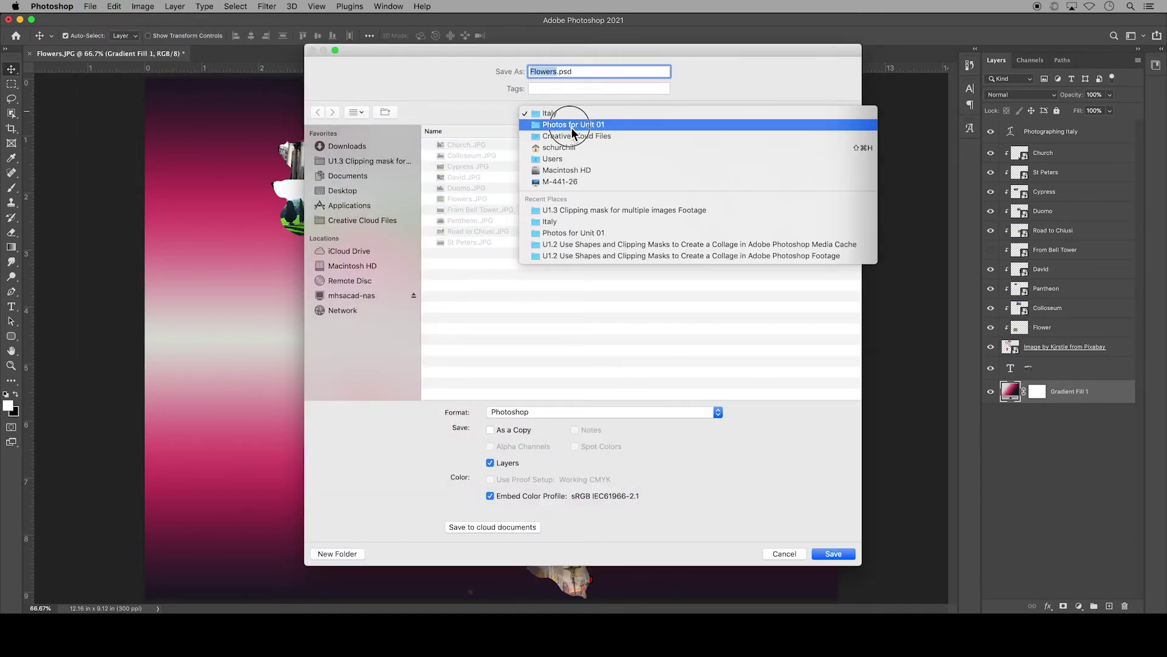
left_click(568, 124)
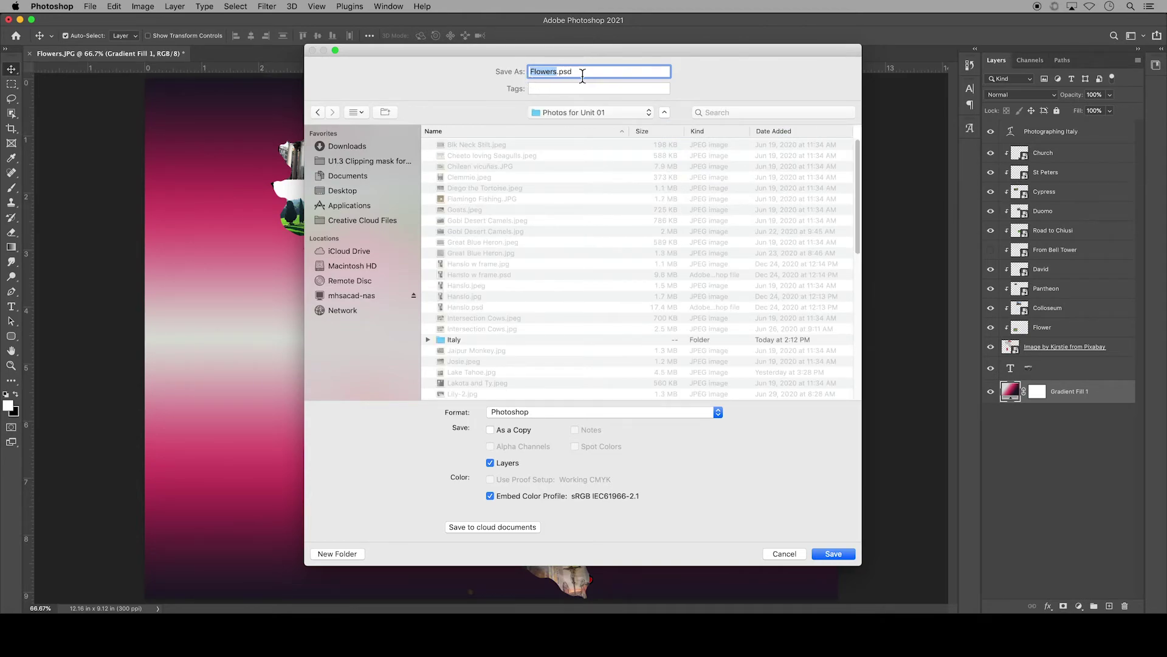
type("StaceyC_U01.3 Multi Photo Collag")
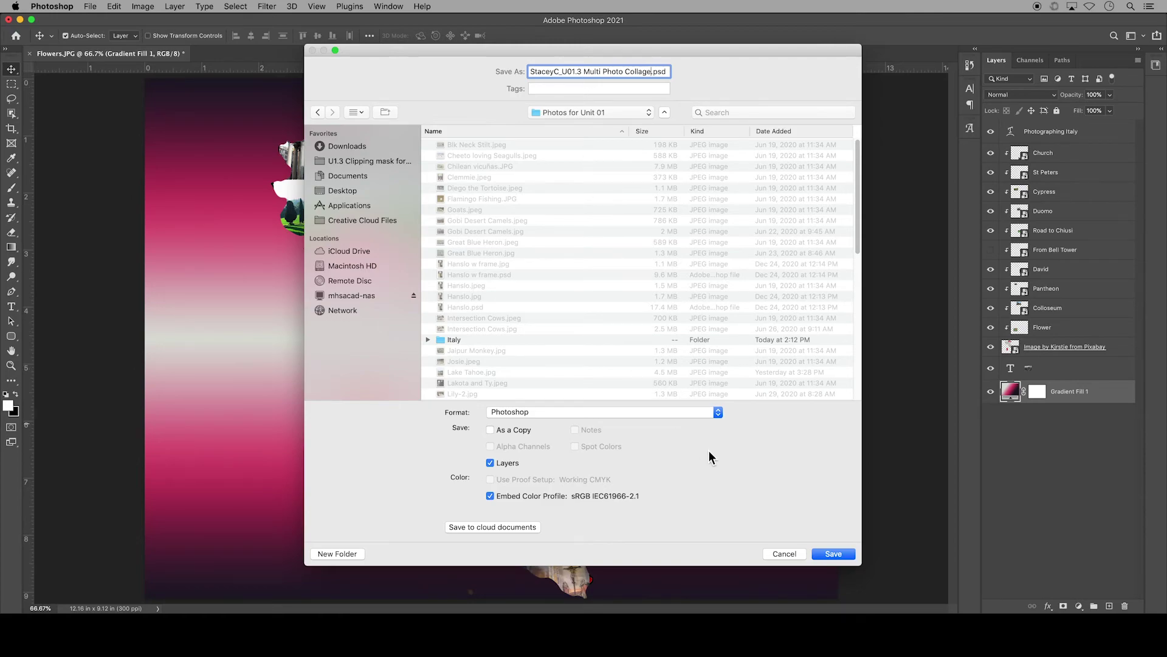
Step: Save the PSD, then start another Save As with the format set to JPEG
left_click(832, 561)
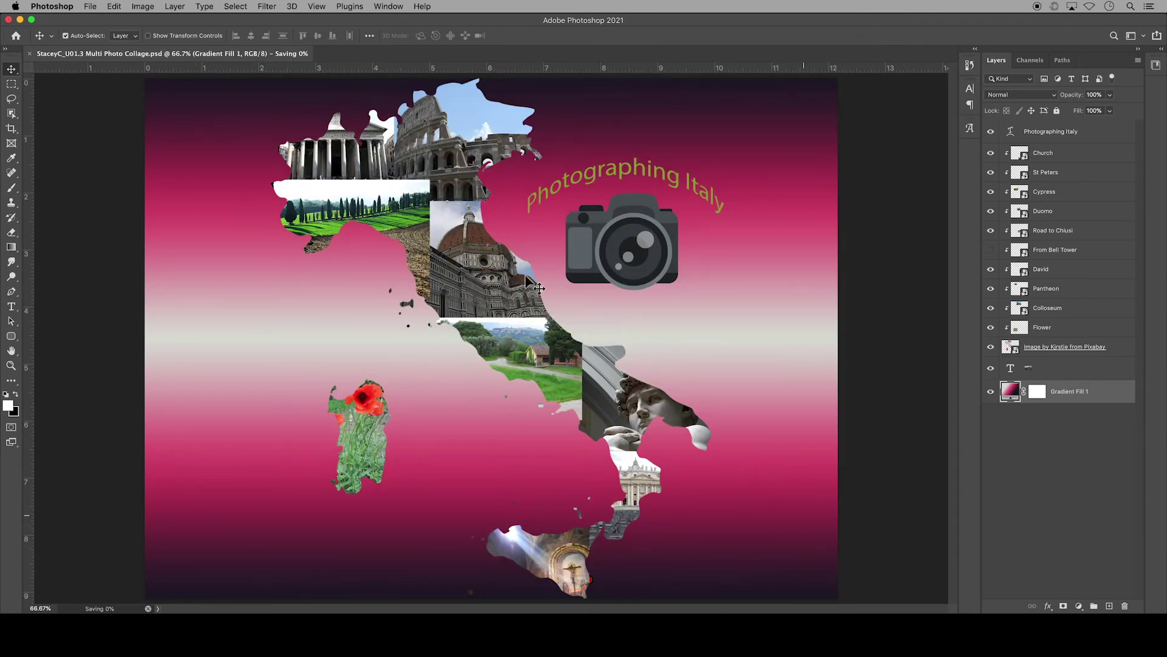
left_click(92, 6)
left_click(130, 131)
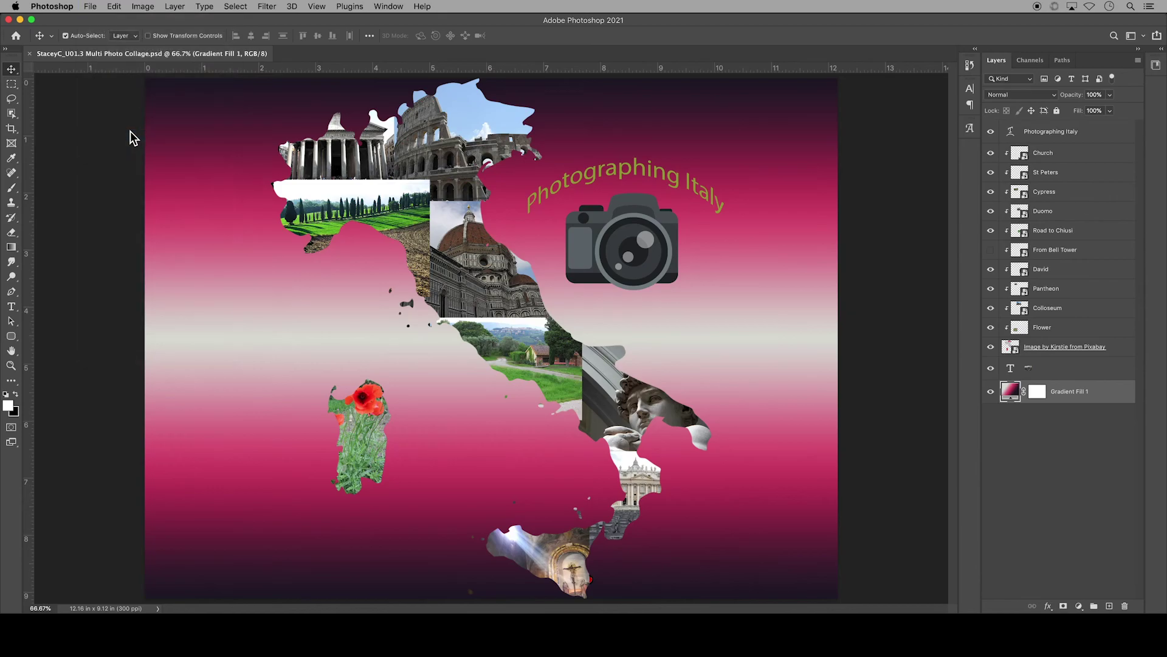
left_click(547, 412)
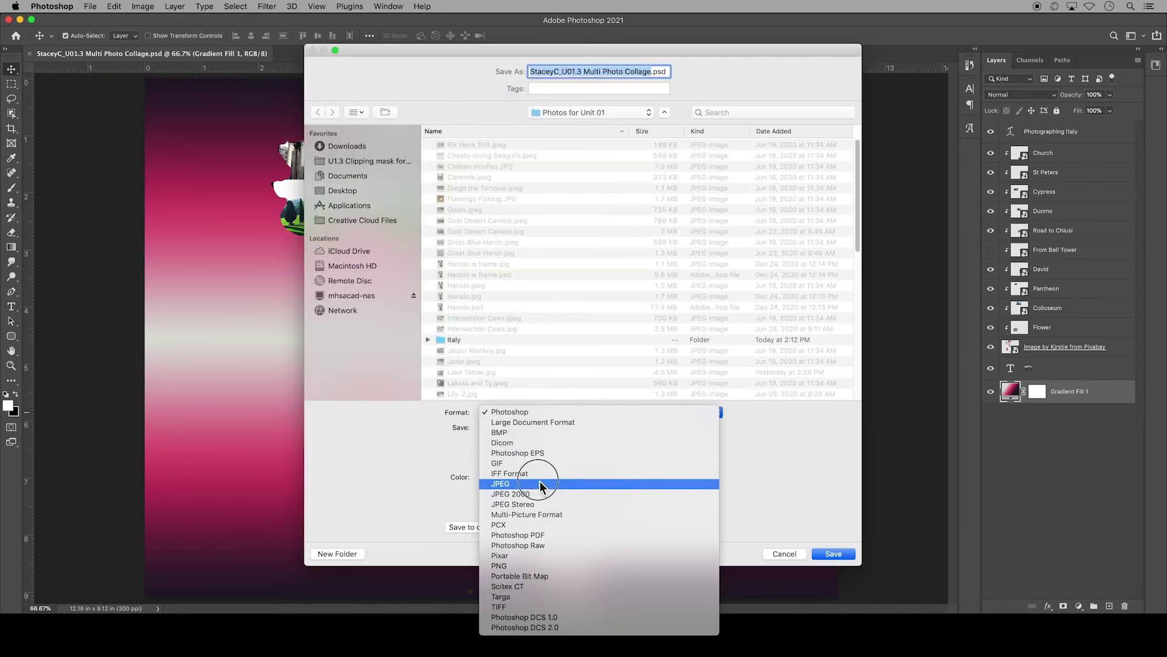